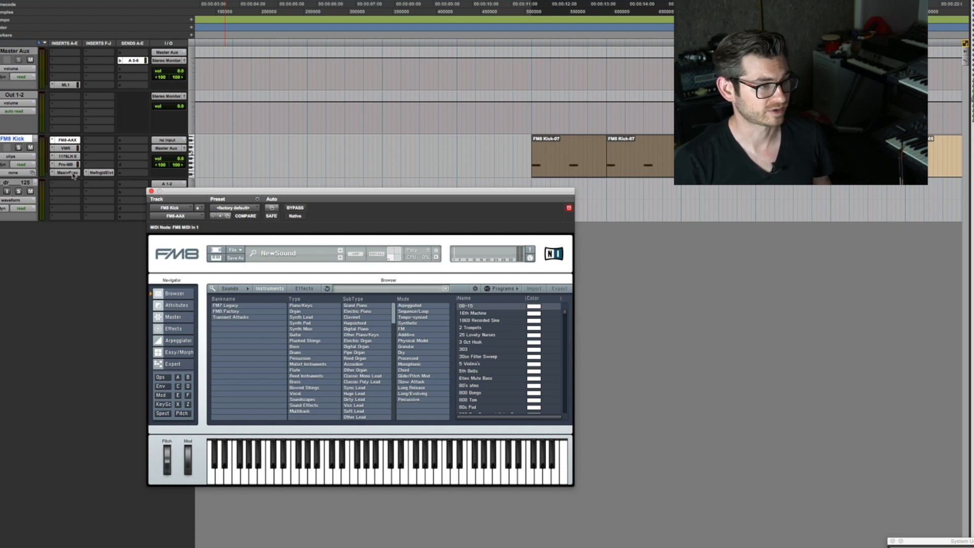
Step: Bypass the VMR, 1176LN E, Pro-MB and MasivPasv inserts on the FM8 Kick track and check the Elevate limiter's settings
left_click(68, 173, "super")
left_click(69, 164, "super")
left_click(68, 156, "super")
left_click(69, 148, "super")
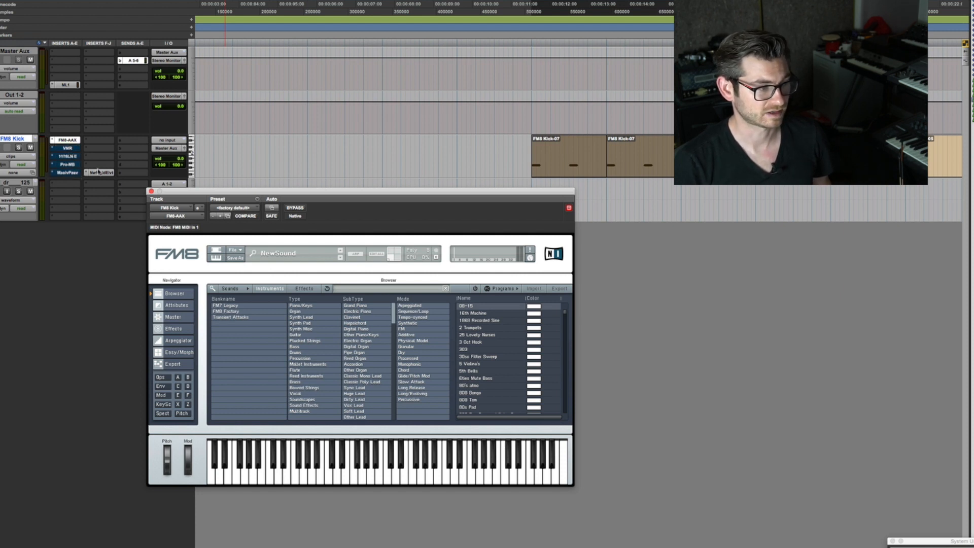
left_click(99, 173)
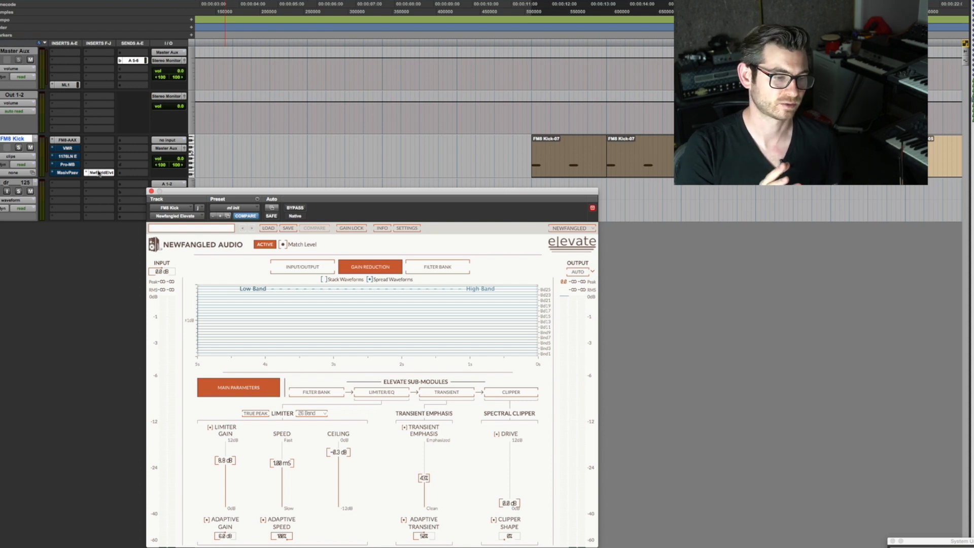
left_click(150, 192)
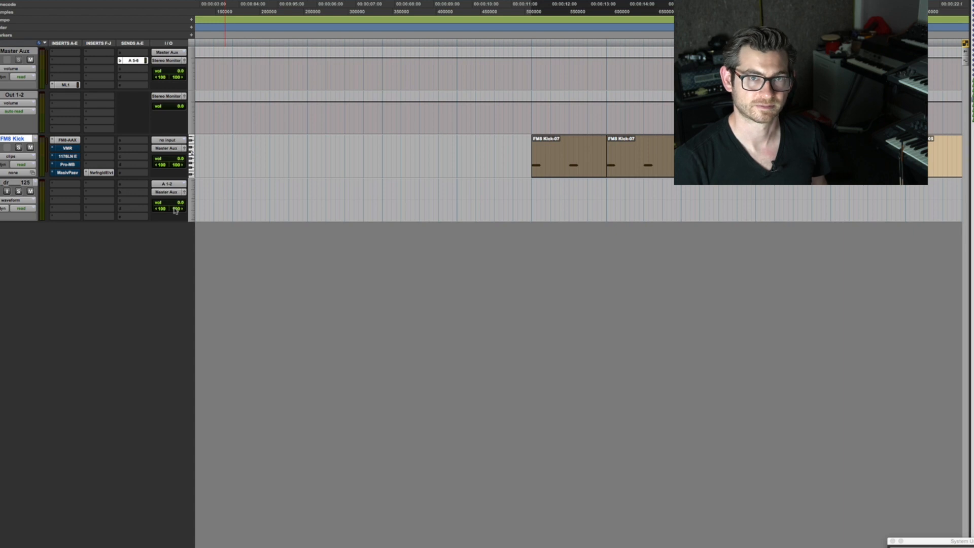
Step: Play back the FM8 Kick track and inspect the MIDI notes in its clip
key("space")
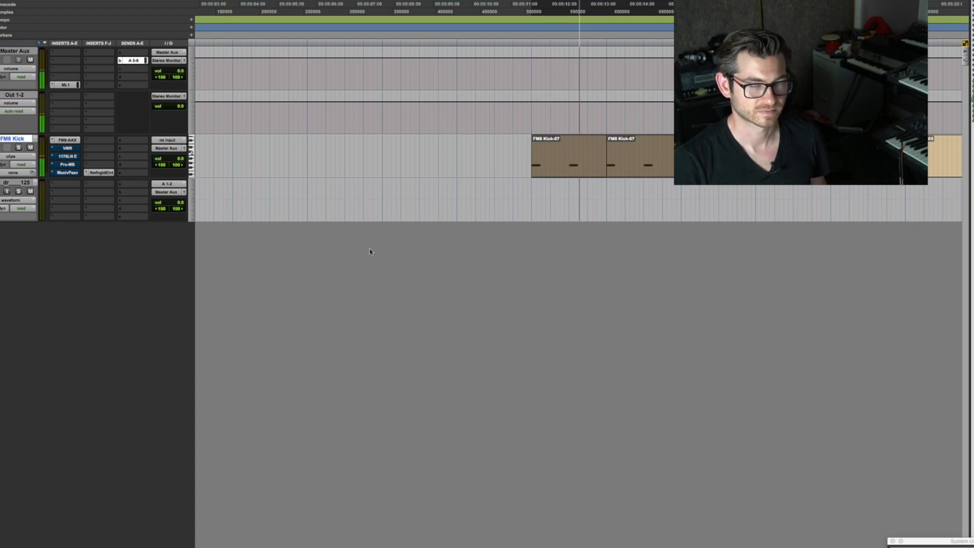
double_click(586, 166)
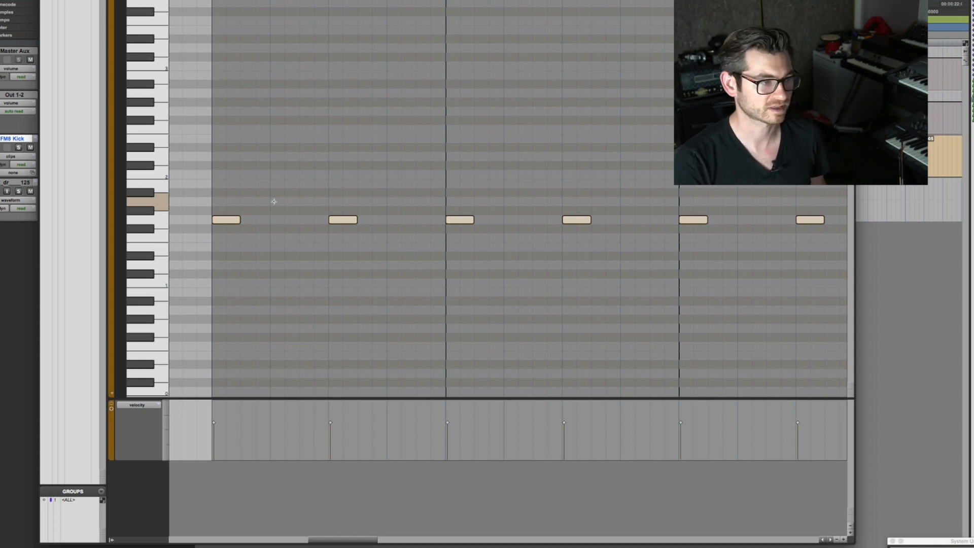
key("super+equal")
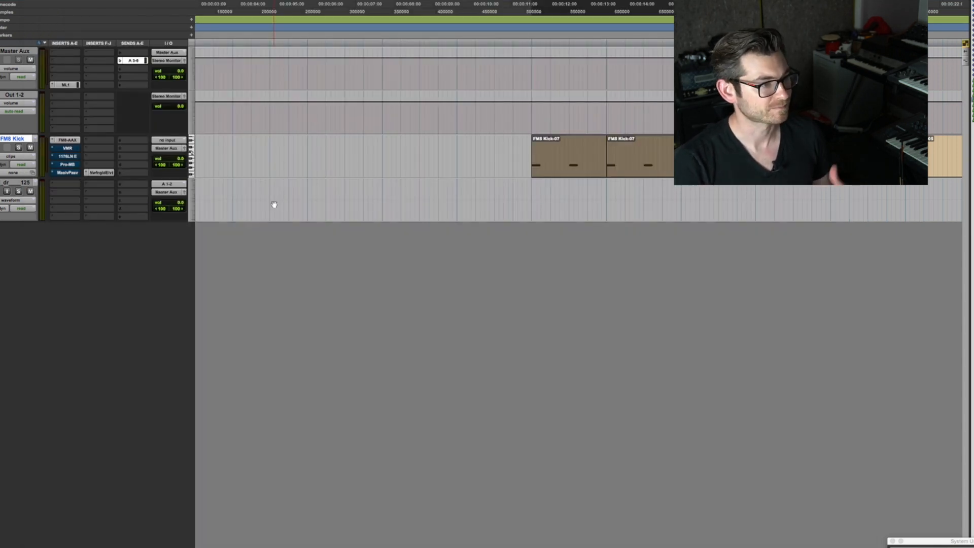
Step: Open the FM8 synth on the kick track and set its master transpose to -12
left_click(77, 142)
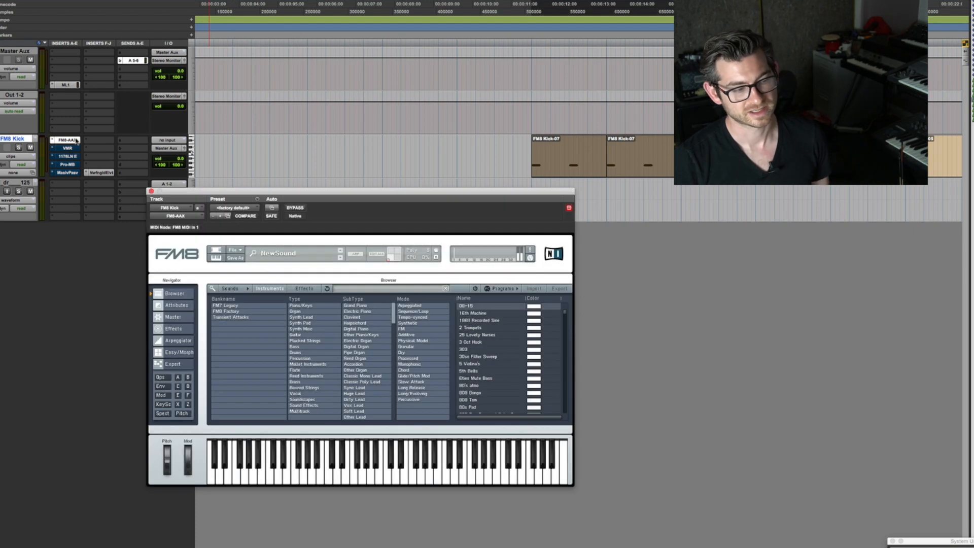
left_click(188, 396)
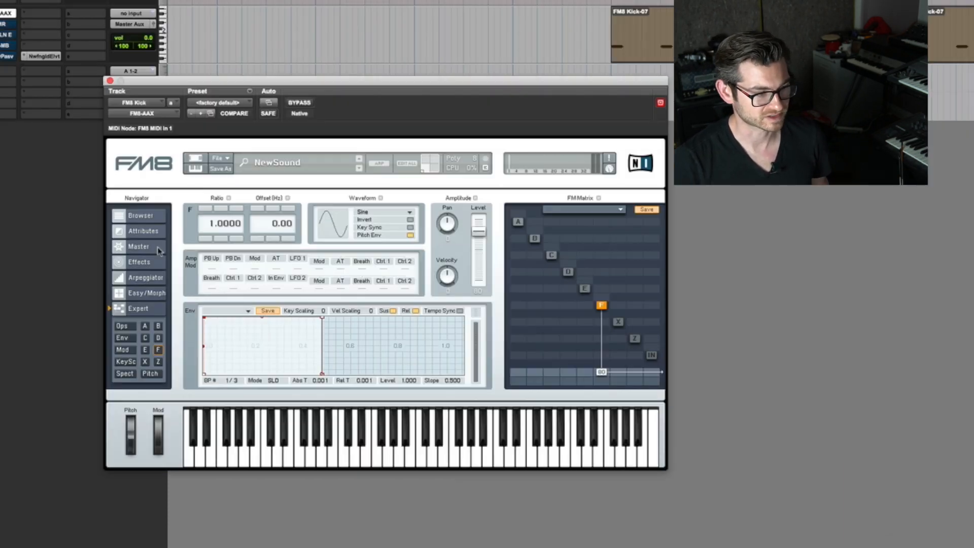
left_click(159, 251)
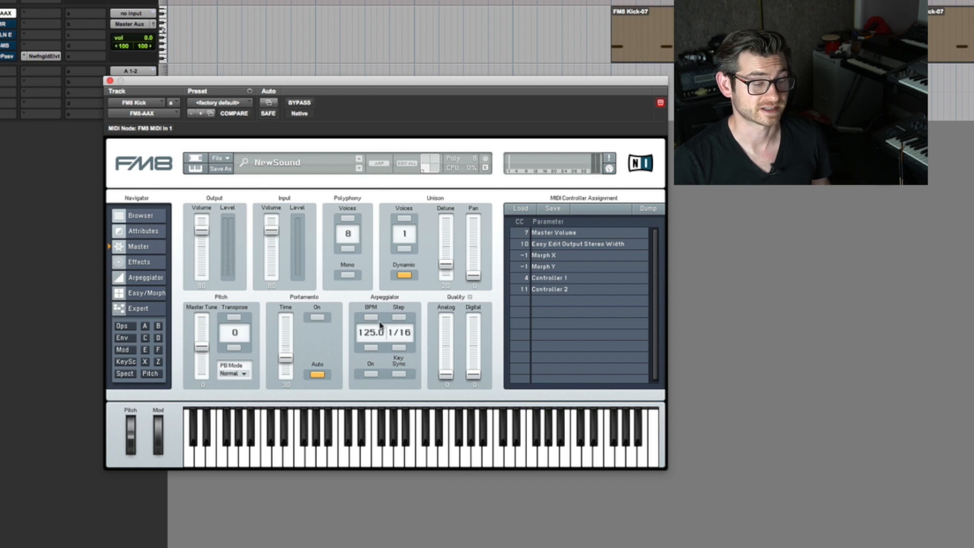
left_click(234, 348)
left_click(234, 347)
left_click(234, 347)
left_click_drag(235, 347, 236, 372)
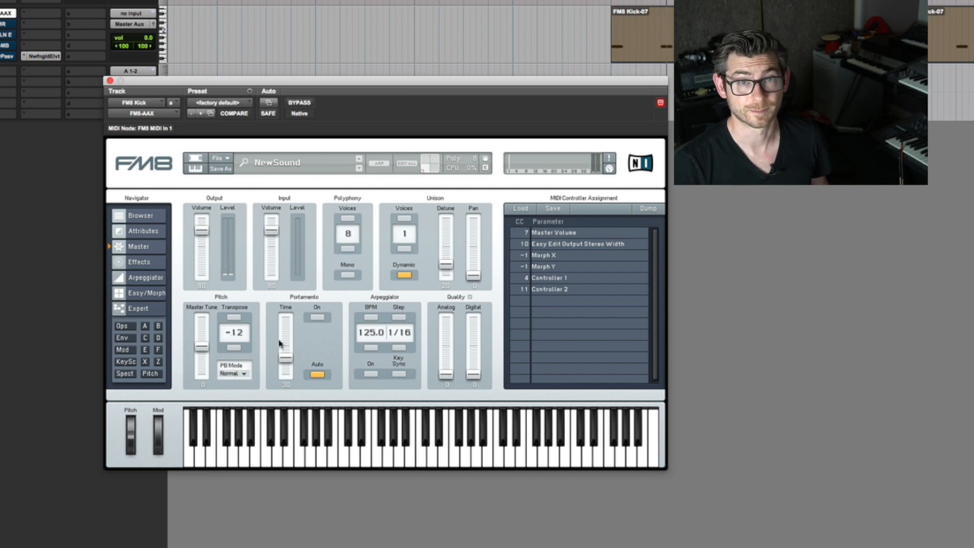
Step: Lengthen operator F's envelope release to about 0.79 and soften its slope to about 0.69
left_click(158, 350)
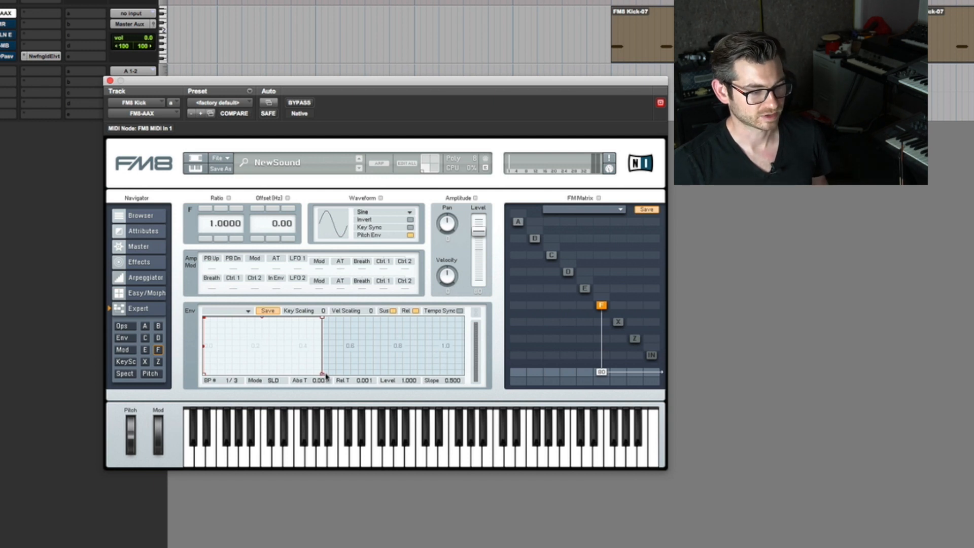
mouse_move(325, 377)
left_mouse_down()
mouse_move(335, 380)
mouse_move(321, 378)
left_mouse_up()
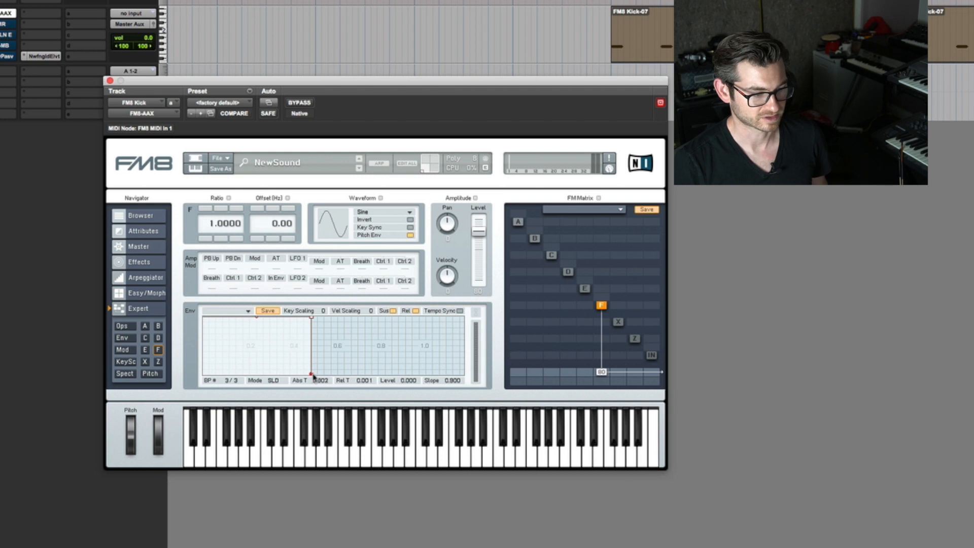
left_click_drag(313, 377, 380, 343)
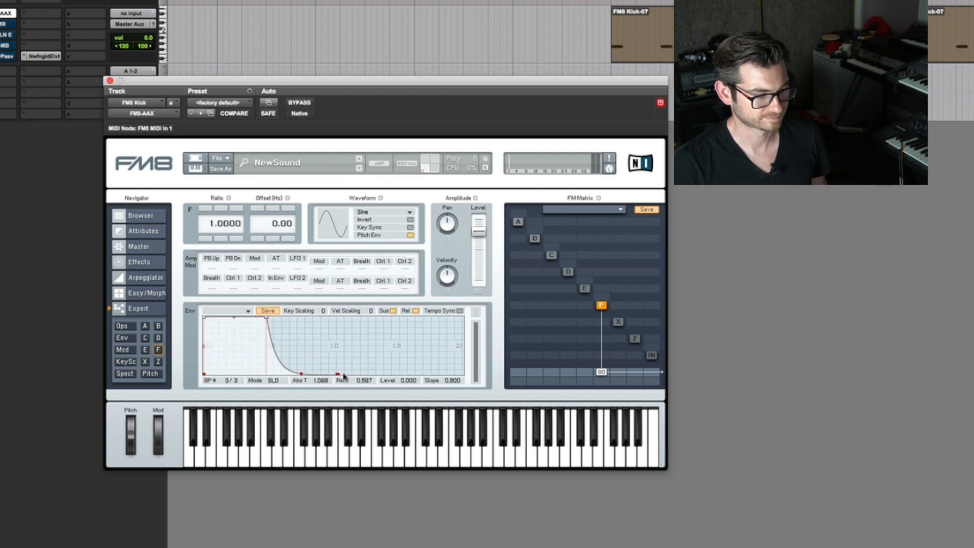
left_click_drag(343, 377, 318, 363)
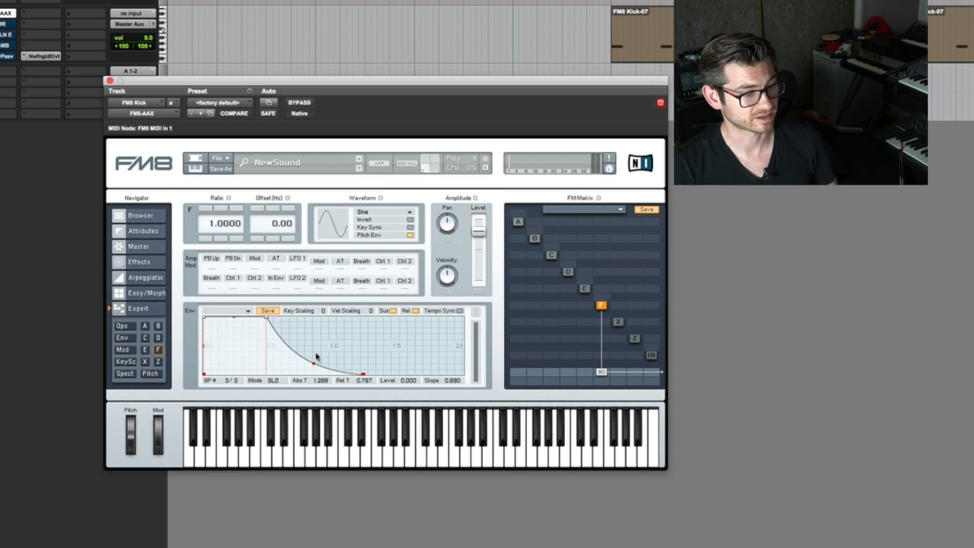
Step: Turn up the pitch envelope amount, raise the envelope's start level to about 0.90 and disable its release
left_click(150, 375)
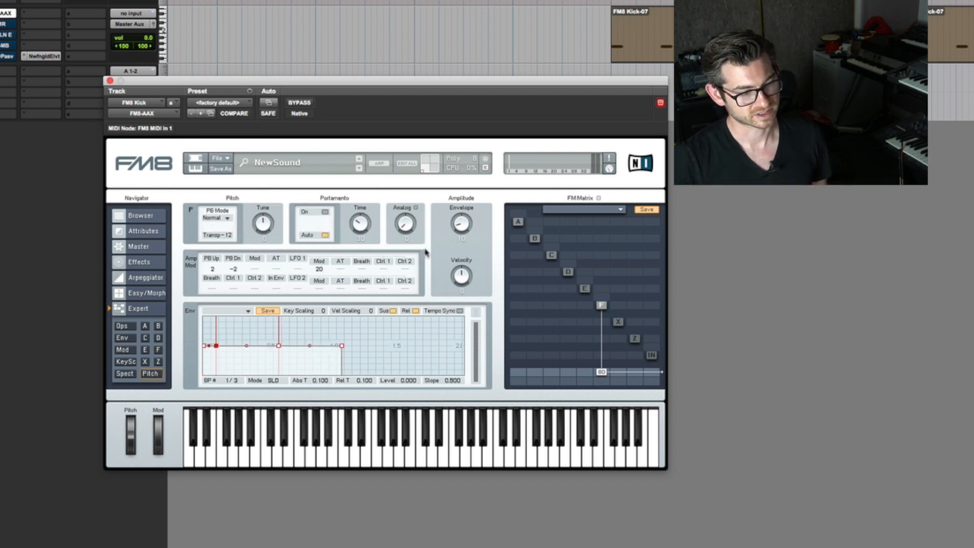
left_click_drag(462, 229, 476, 174)
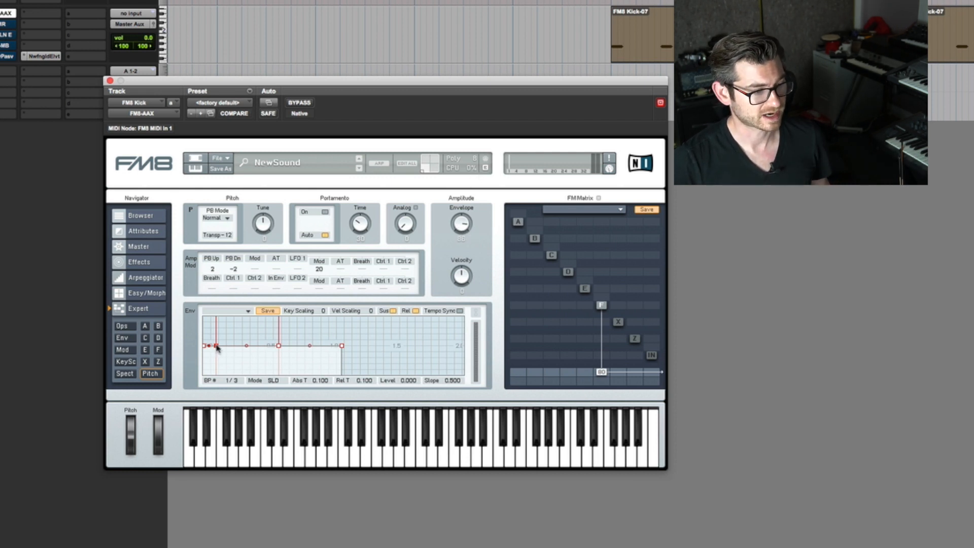
left_click_drag(207, 347, 205, 321)
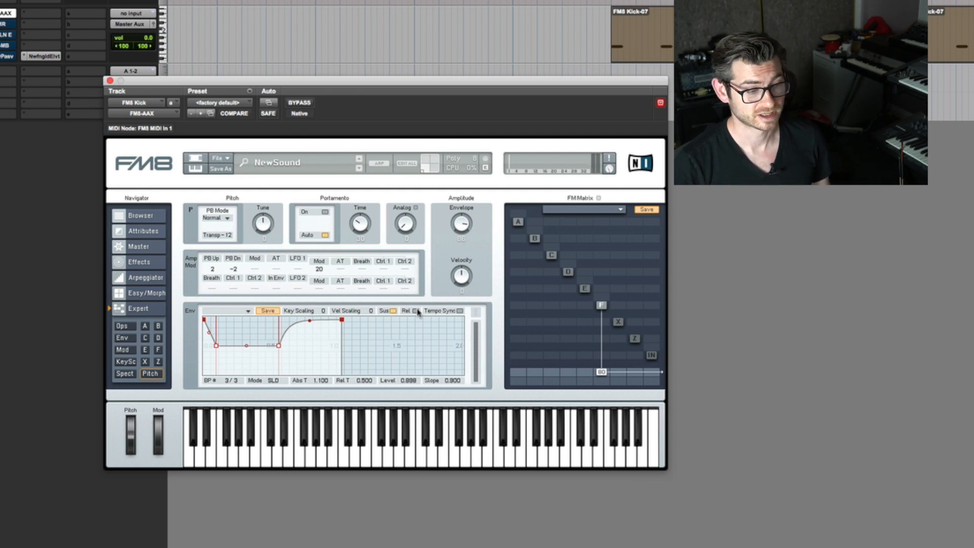
Step: Shape the pitch envelope's initial drop with a slope of 0.880, a time of about 0.079 and a level of 0.000
left_click_drag(230, 329, 348, 330)
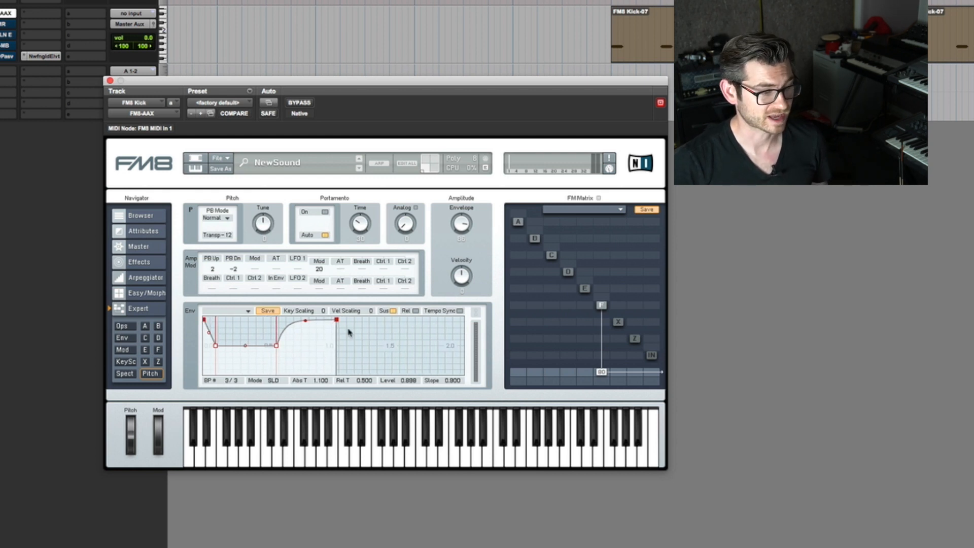
left_click_drag(251, 339, 324, 319)
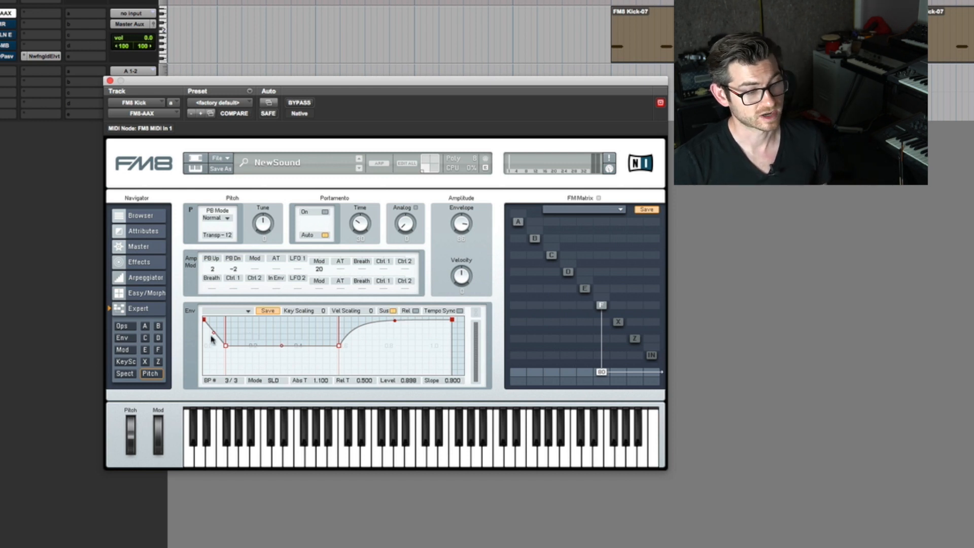
left_click_drag(213, 337, 214, 360)
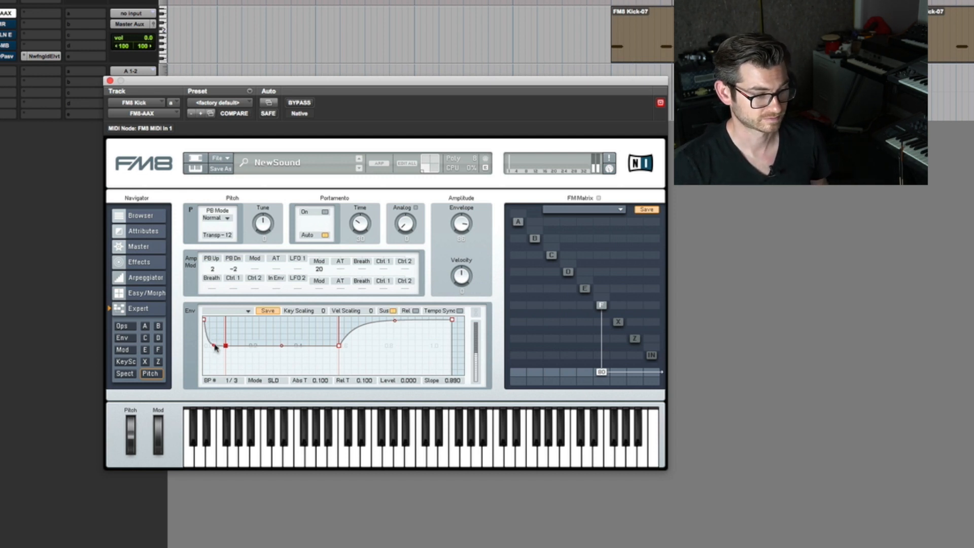
left_click_drag(216, 346, 214, 350)
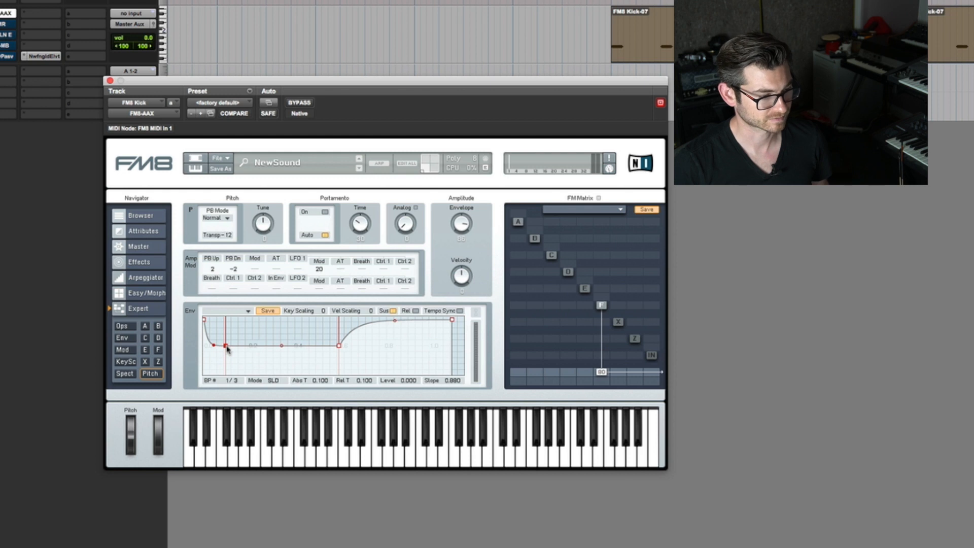
left_click_drag(227, 348, 221, 351)
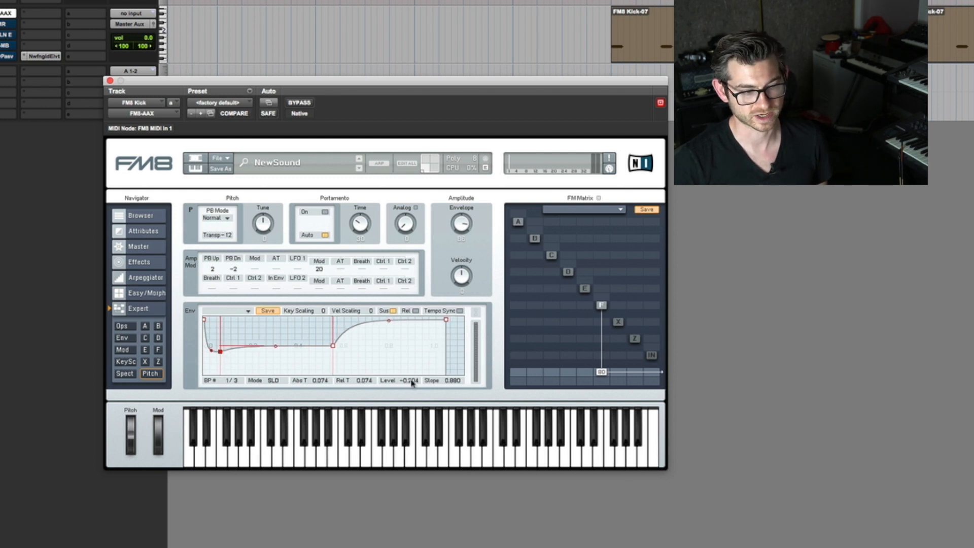
left_click_drag(221, 351, 221, 349)
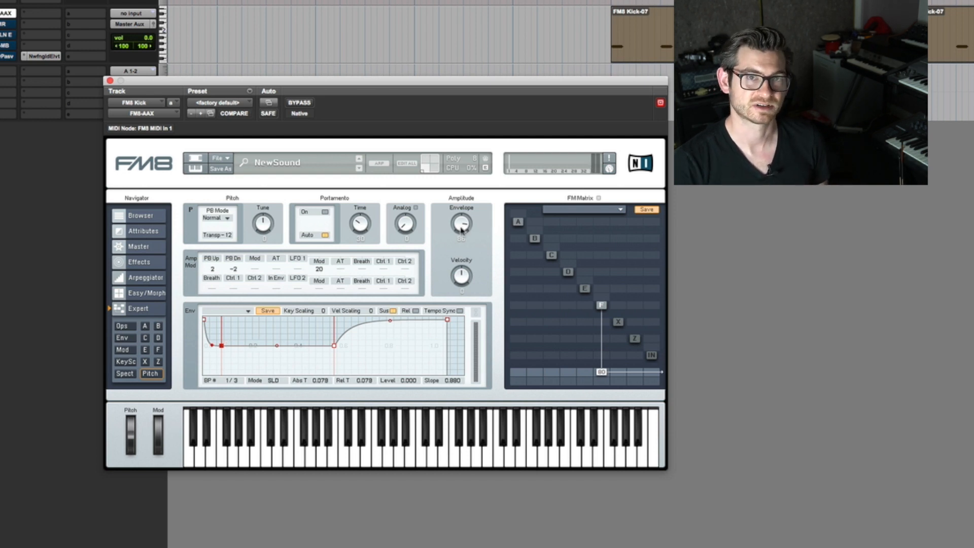
Step: Turn the pitch envelope amount down for comparison and bring it back up
left_click_drag(461, 229, 463, 302)
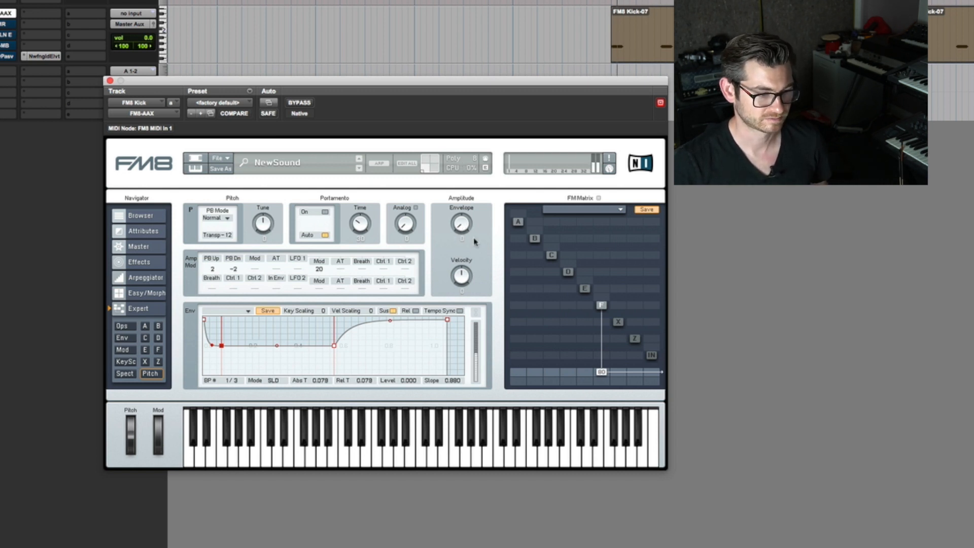
left_click_drag(455, 223, 469, 202)
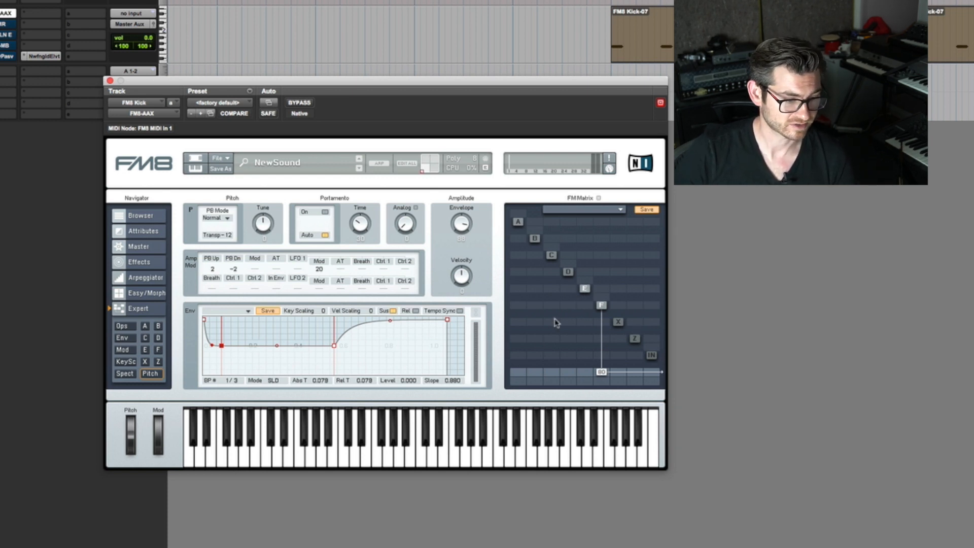
Step: Set operator E's envelope release to about 0.09 and route it to modulate operator F at 56
left_click(585, 288)
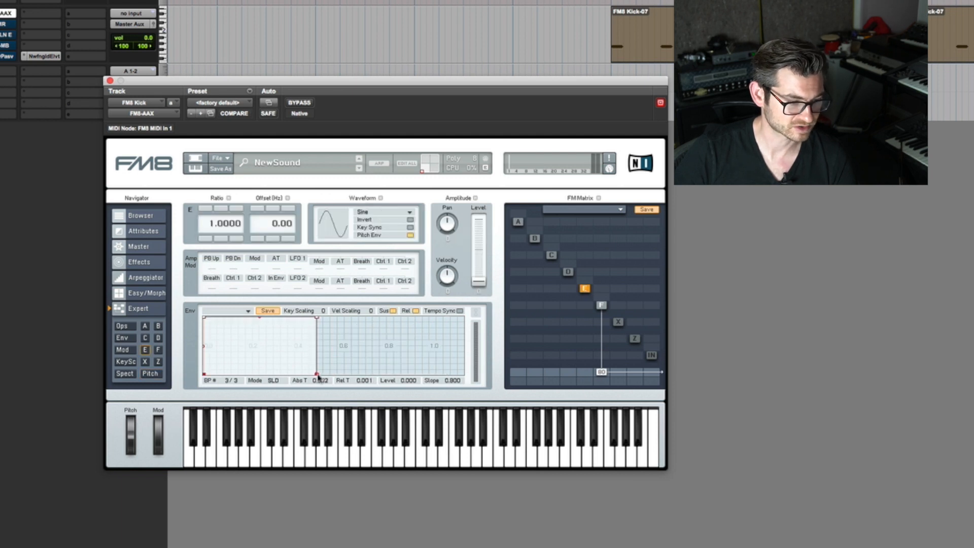
left_click_drag(317, 376, 333, 376)
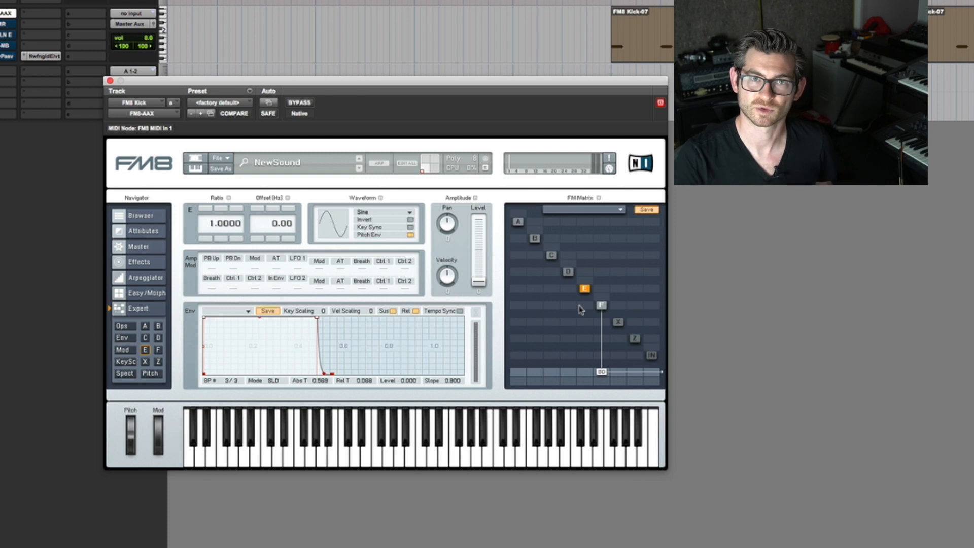
left_click_drag(582, 309, 584, 345)
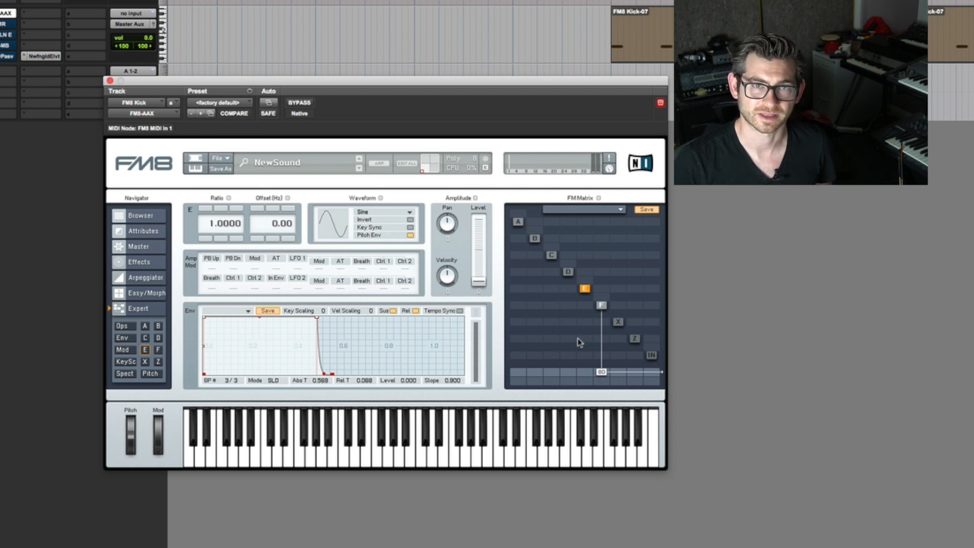
left_click_drag(582, 308, 584, 278)
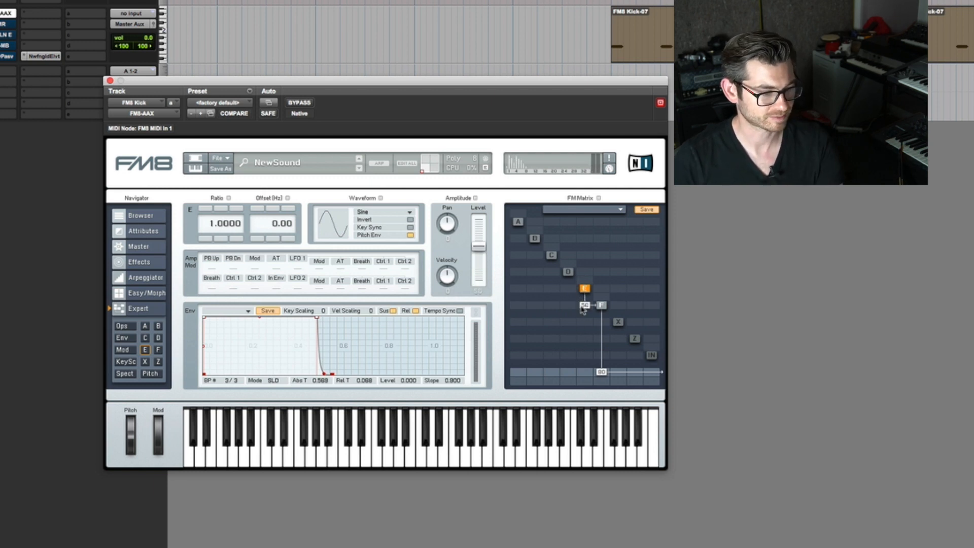
Step: Reshape operator E's envelope into a short decay of about 0.05 falling to zero level
left_click_drag(338, 335, 327, 364)
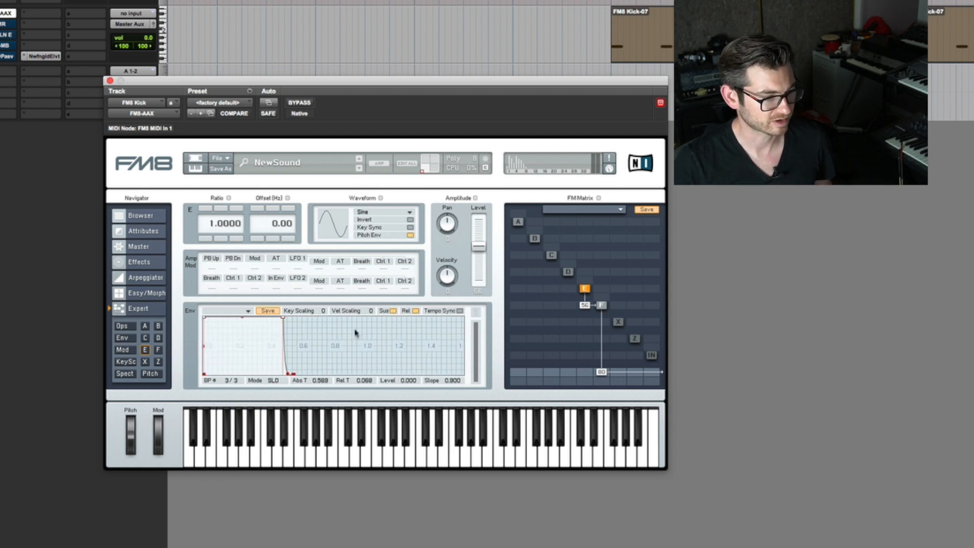
left_click_drag(282, 320, 217, 388)
left_click_drag(233, 351, 298, 338)
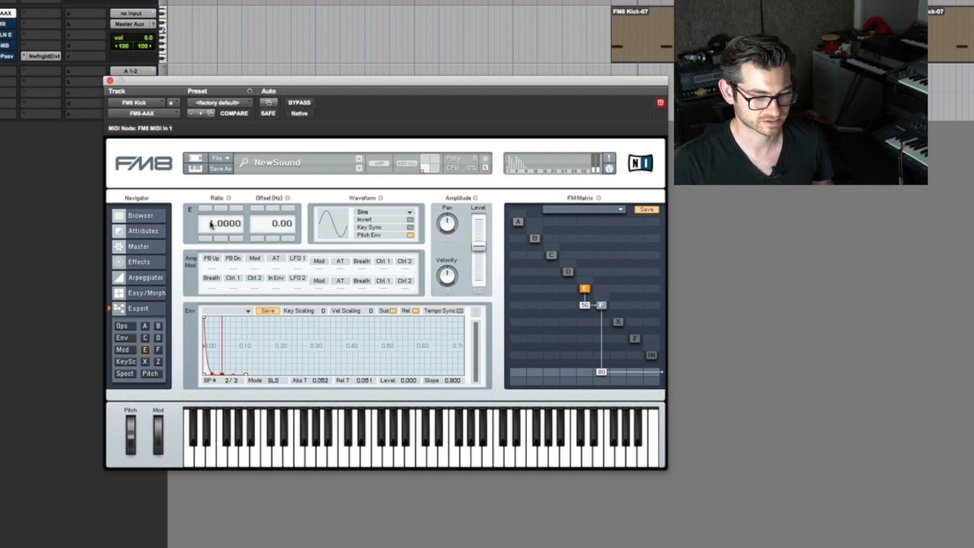
Step: Set operator E's ratio to 2.0000, shorten its decay to about 0.021 and lower its modulation of operator F to about 35
left_click_drag(211, 226, 214, 287)
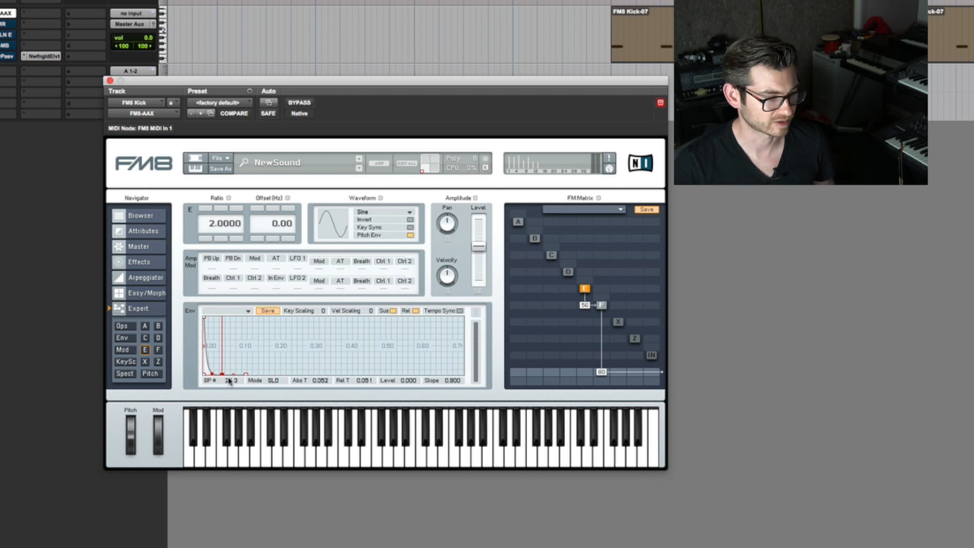
left_click_drag(221, 374, 205, 376)
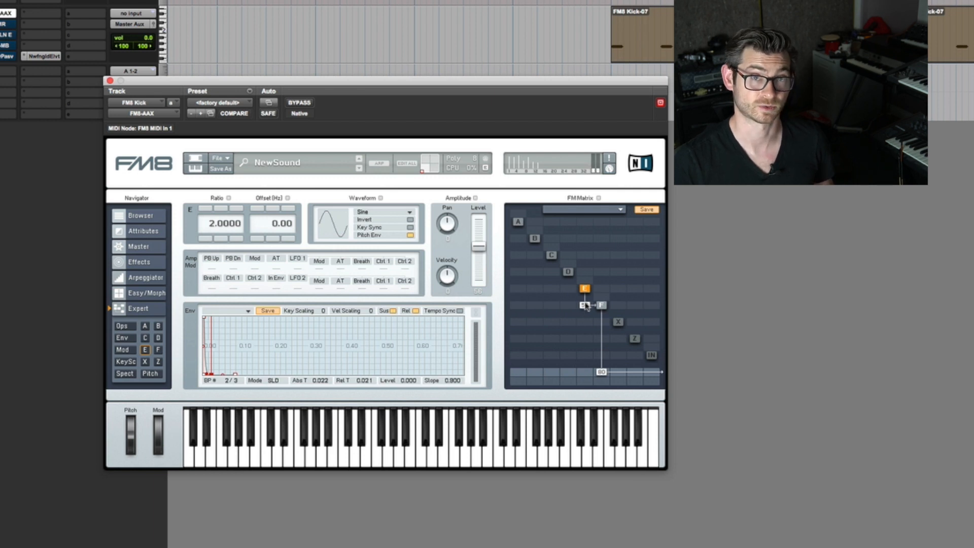
left_click_drag(585, 306, 588, 310)
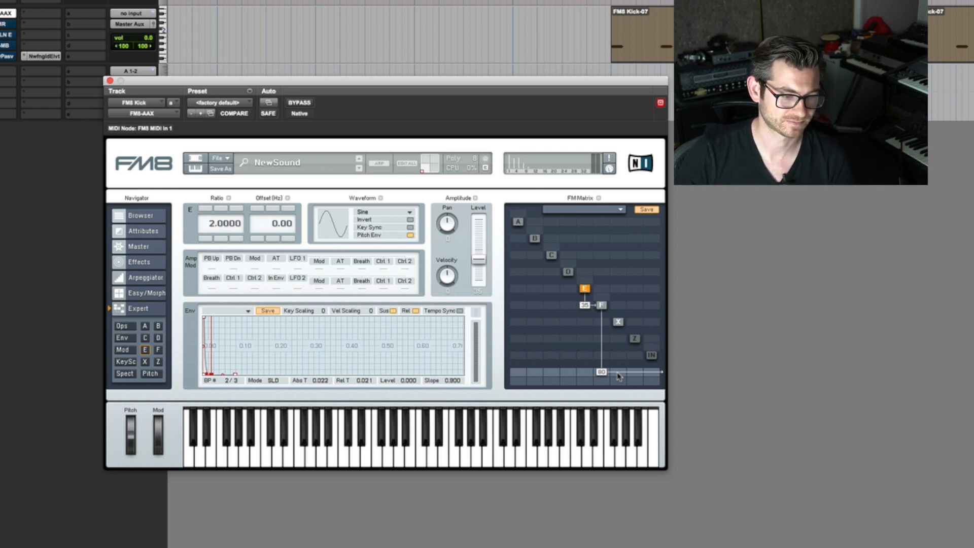
Step: Route noise operator X to the output at 66 and raise its noise amp and cutoff to 100
left_click_drag(618, 376, 620, 332)
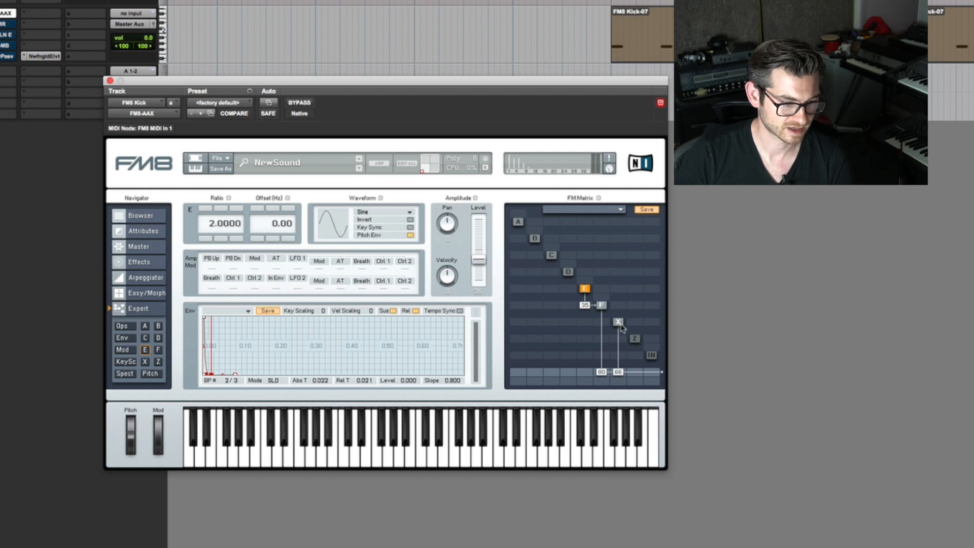
left_click(619, 323)
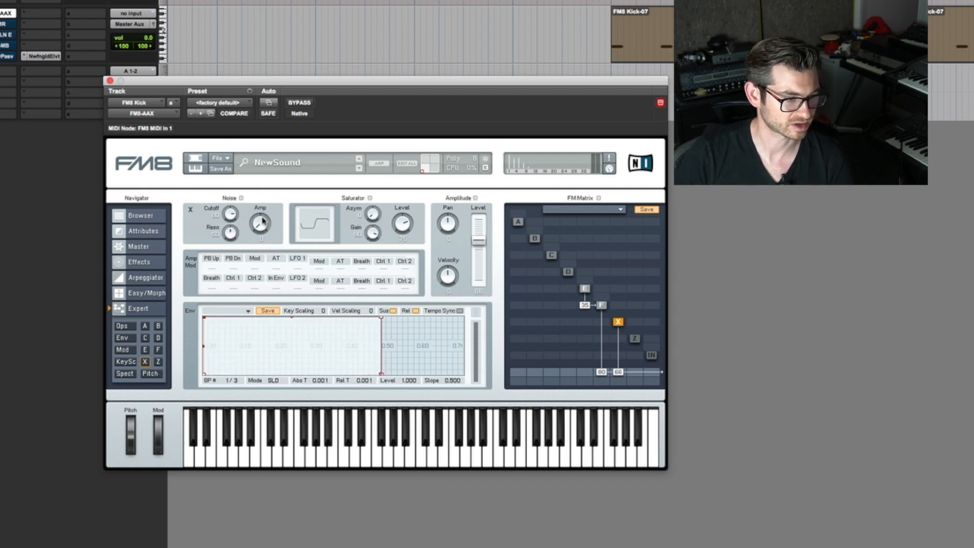
left_click_drag(263, 221, 273, 130)
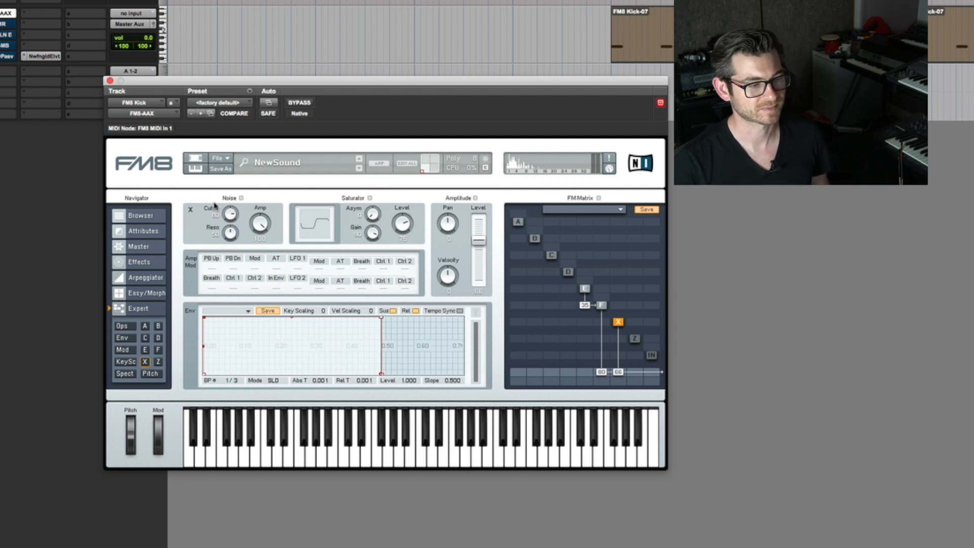
left_click_drag(227, 208, 228, 178)
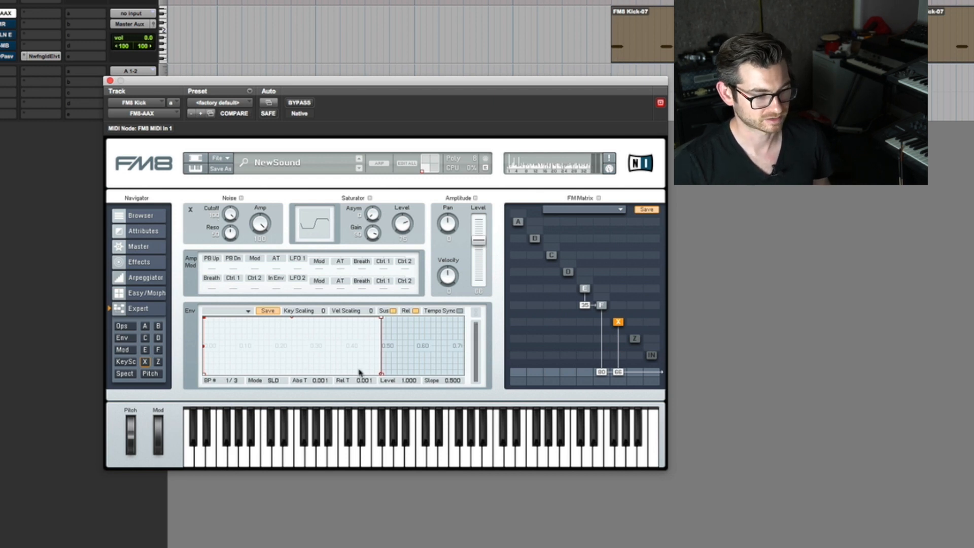
Step: Shape operator X's envelope into a short decay of about 0.028 falling to zero level and audition it
mouse_move(383, 375)
left_mouse_down()
mouse_move(392, 381)
mouse_move(365, 373)
mouse_move(398, 387)
left_mouse_up()
left_click_drag(364, 320, 224, 392)
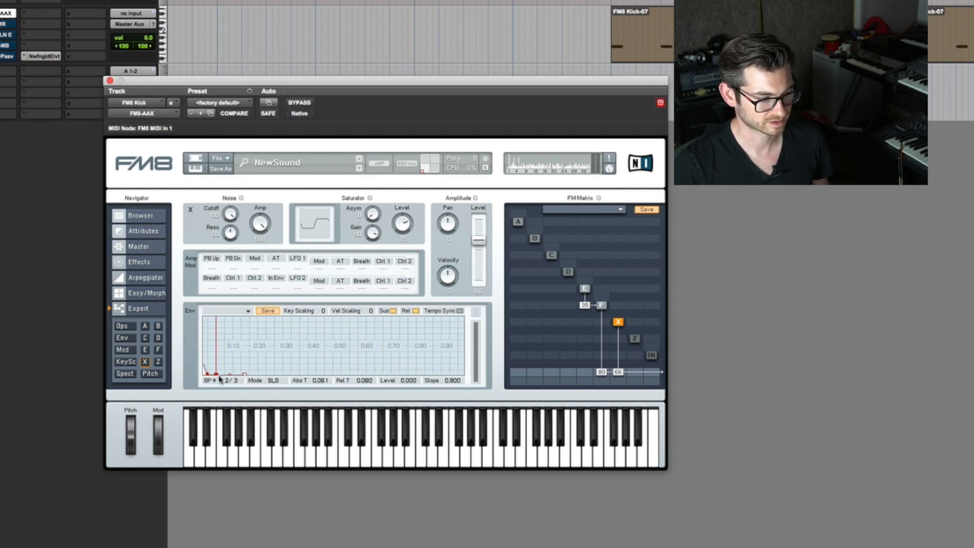
left_click_drag(225, 375, 212, 382)
left_click(233, 456)
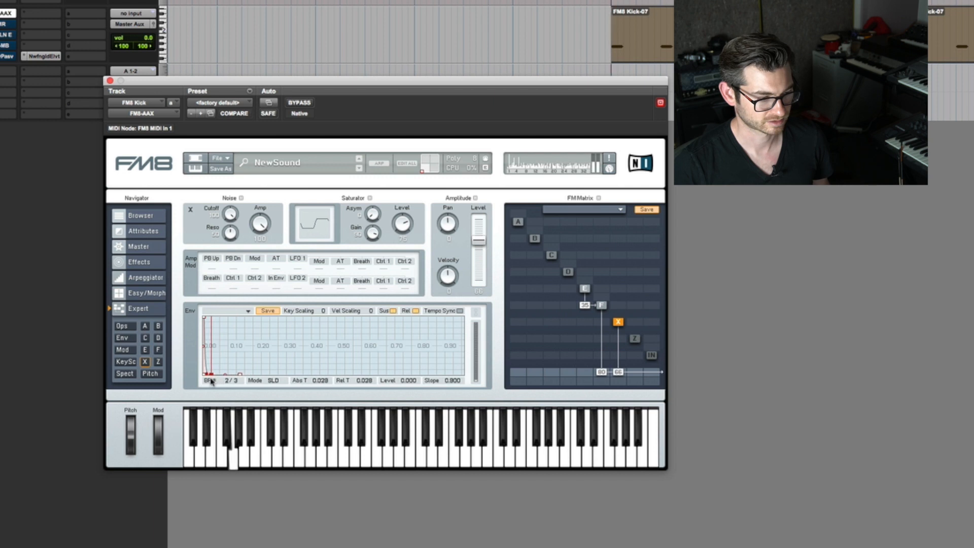
Step: Lower operator X's saturator gain and lengthen its envelope decay to about 0.079
left_click_drag(376, 237, 382, 430)
left_click(233, 457)
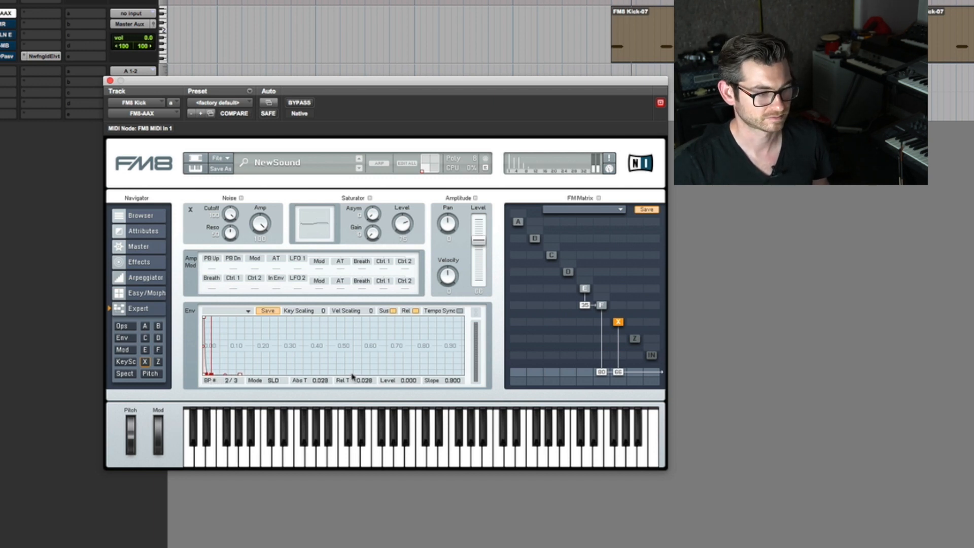
left_click(233, 457)
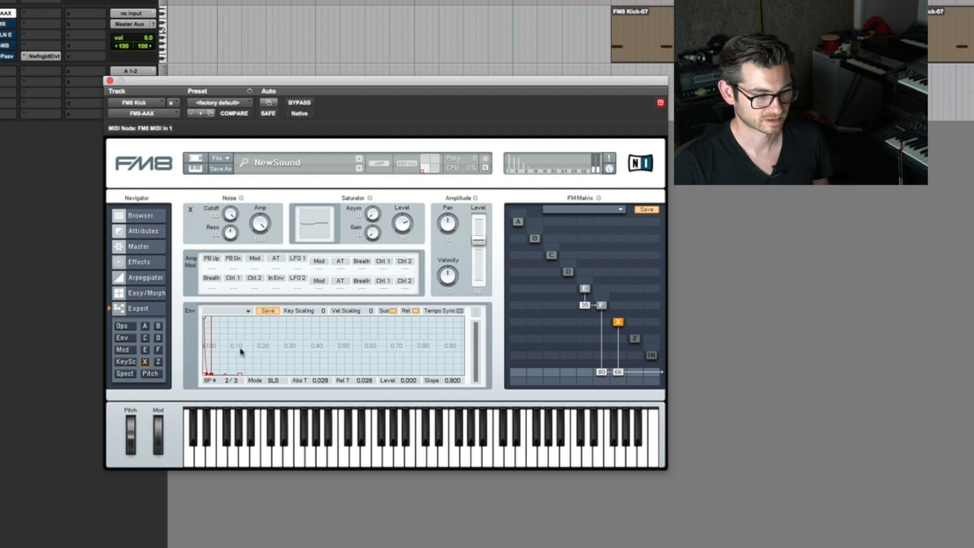
left_click_drag(212, 374, 224, 398)
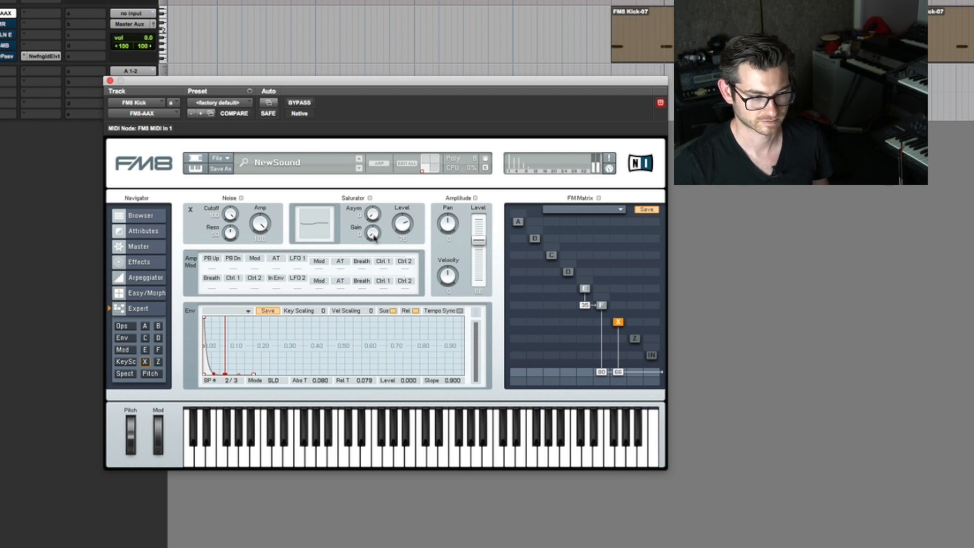
left_click_drag(374, 233, 376, 223)
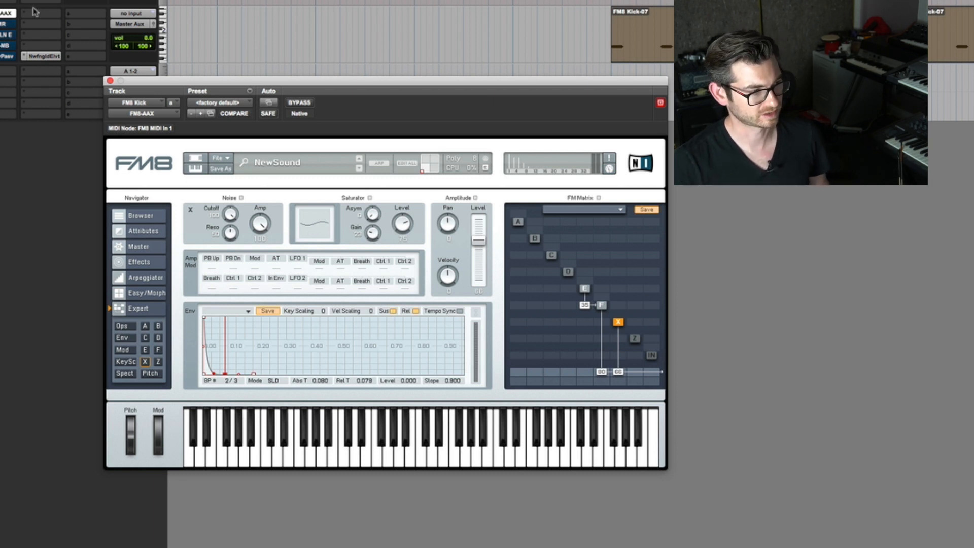
Step: Open the Virtual Mix Rack insert and switch its FG-73 and FG-A modules off and on to compare
left_click(2, 24)
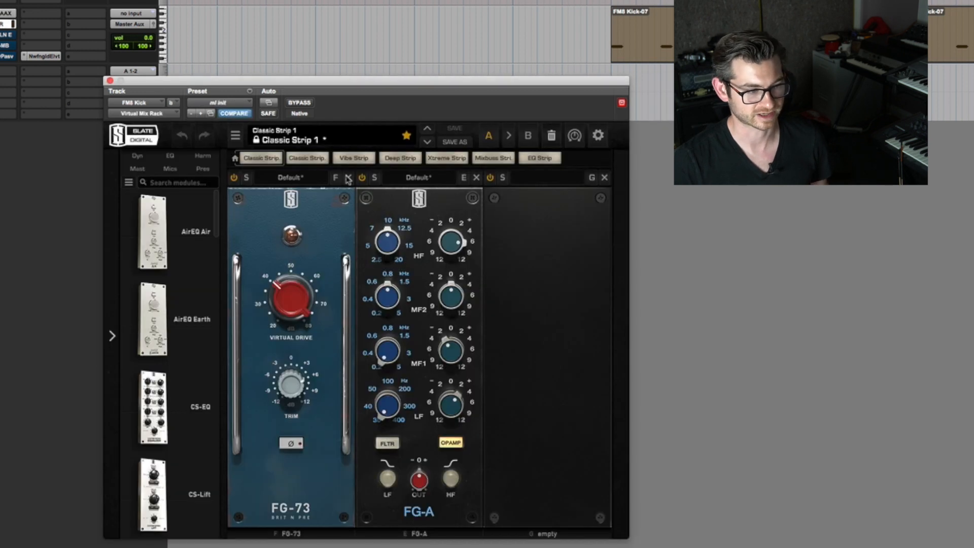
left_click(362, 178)
left_click(234, 177)
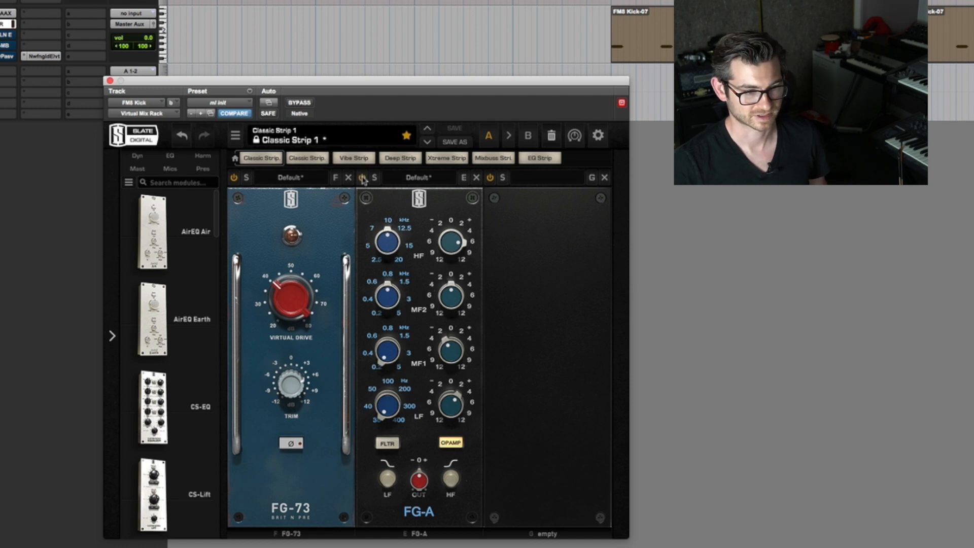
left_click(362, 177)
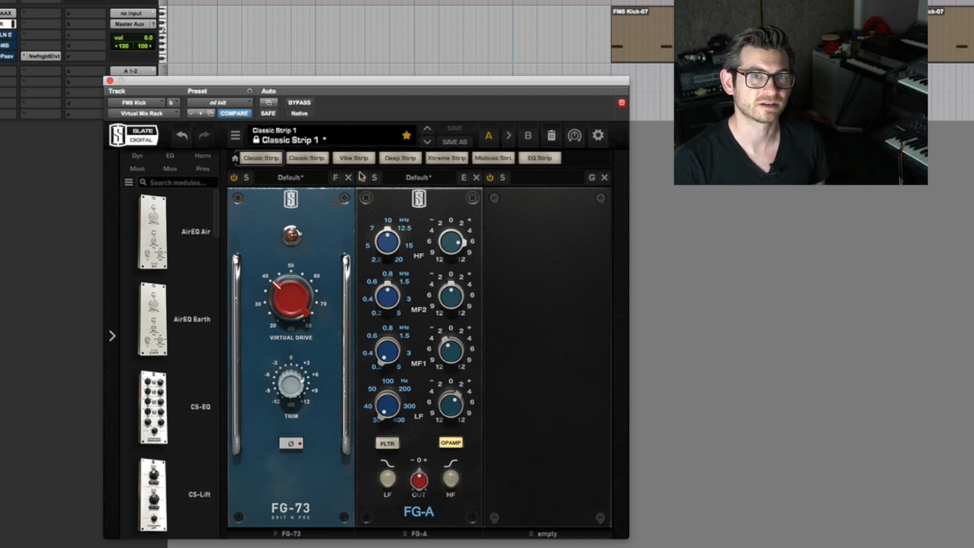
left_click(362, 178)
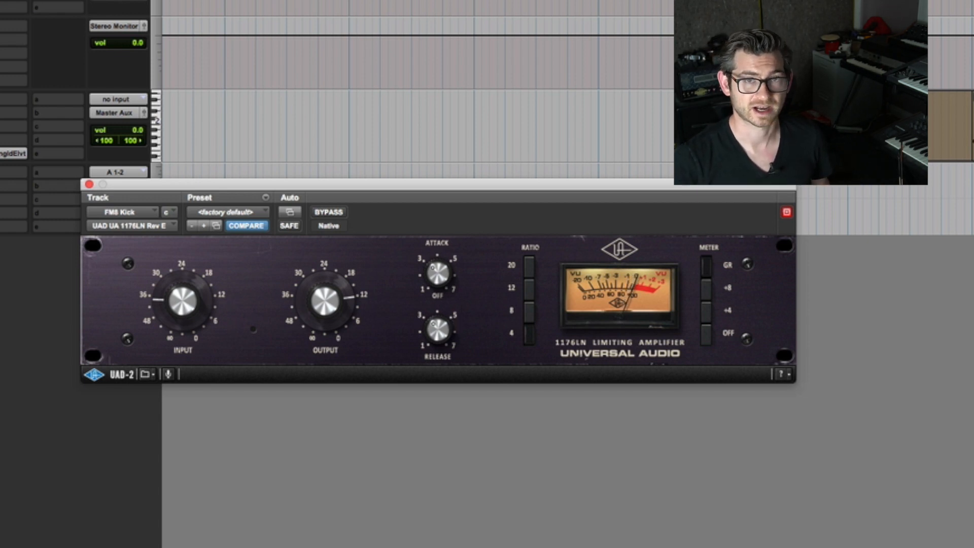
Step: Open the FabFilter Pro-MB insert and inspect the settings of the low and low-mid bands
left_click(0, 140)
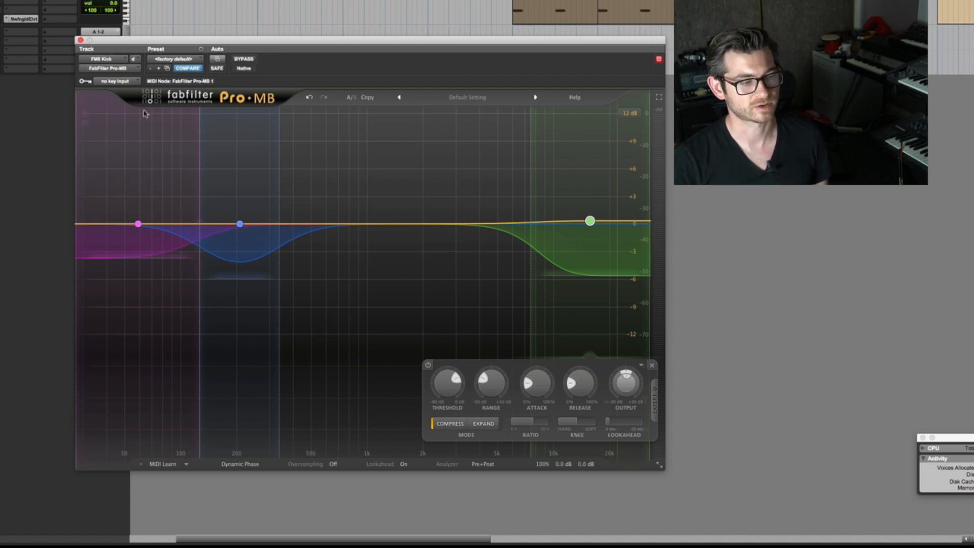
left_click(146, 155)
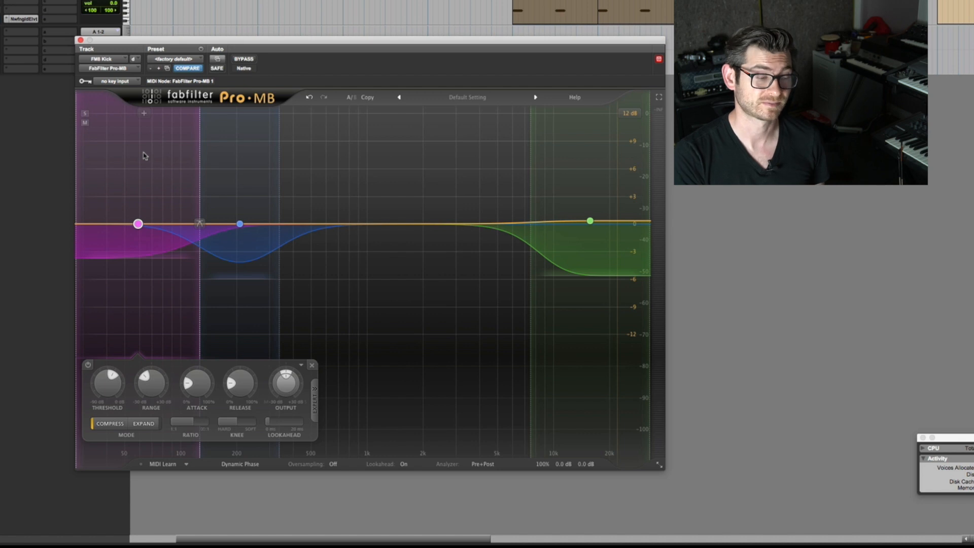
left_click(218, 164)
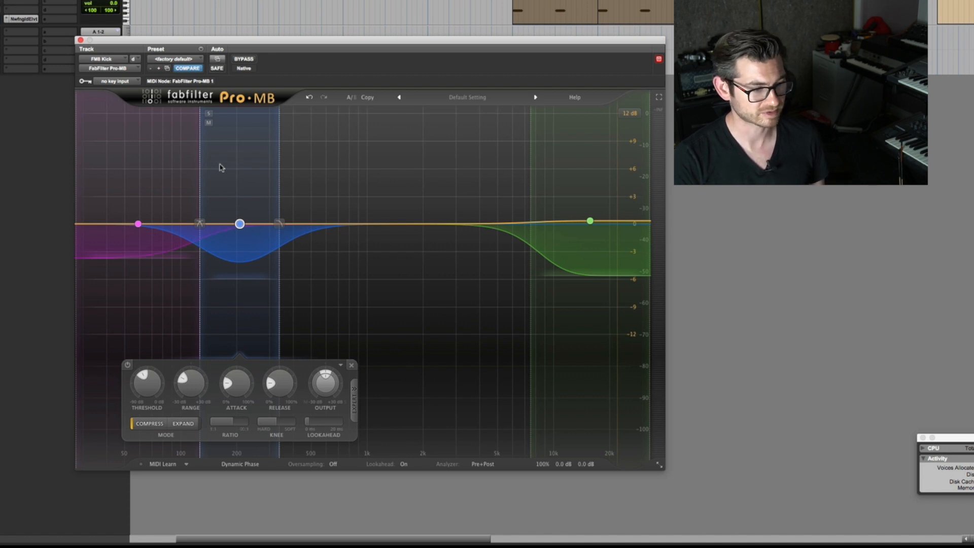
Step: Bypass the high, low-mid and low bands of the multiband compressor for comparison
left_click(599, 258)
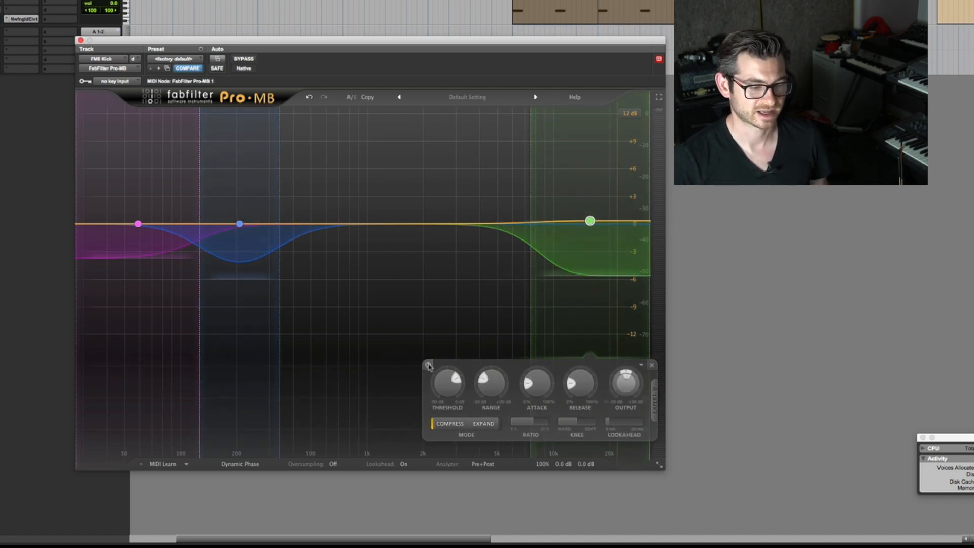
left_click(254, 255)
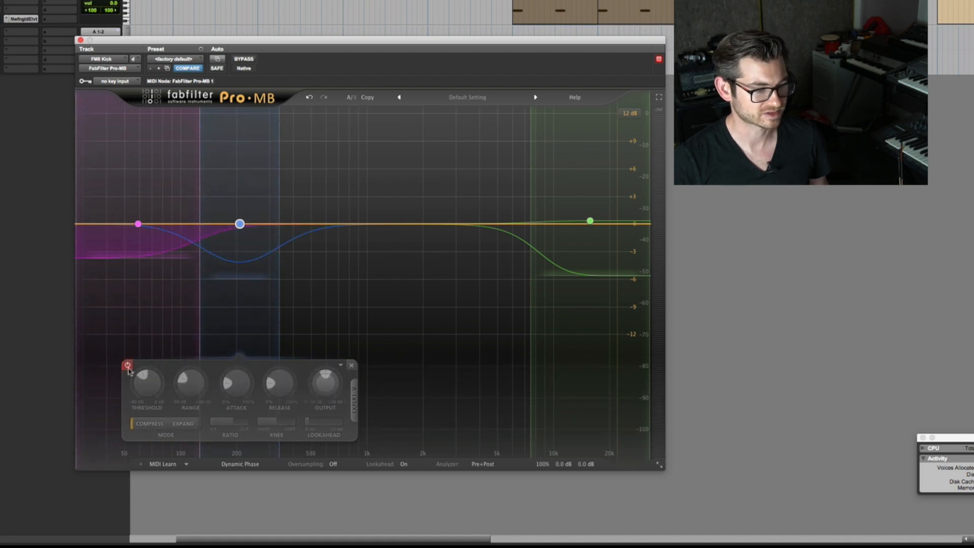
left_click(115, 266)
left_click(90, 365)
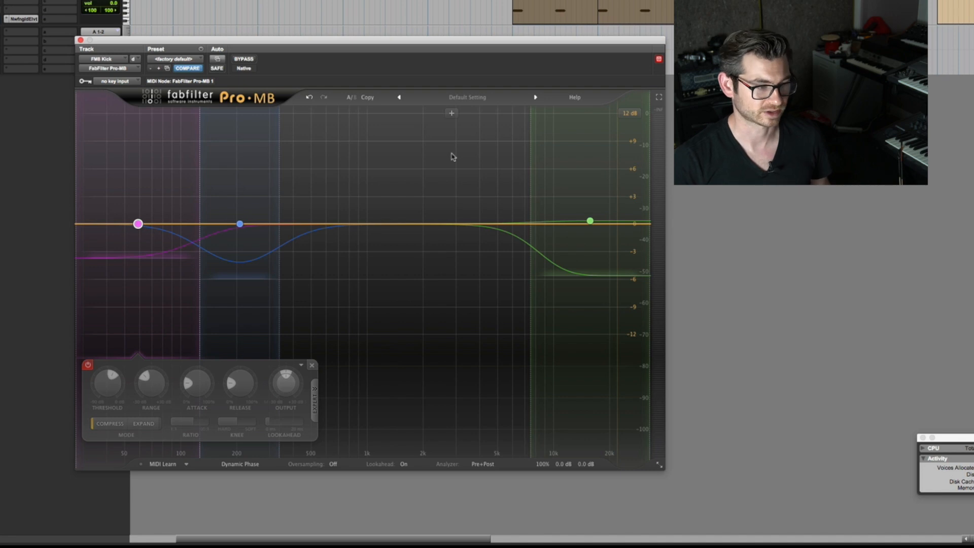
Step: Play the kick and re-enable the low, low-mid and high compressor bands one after another
key("space")
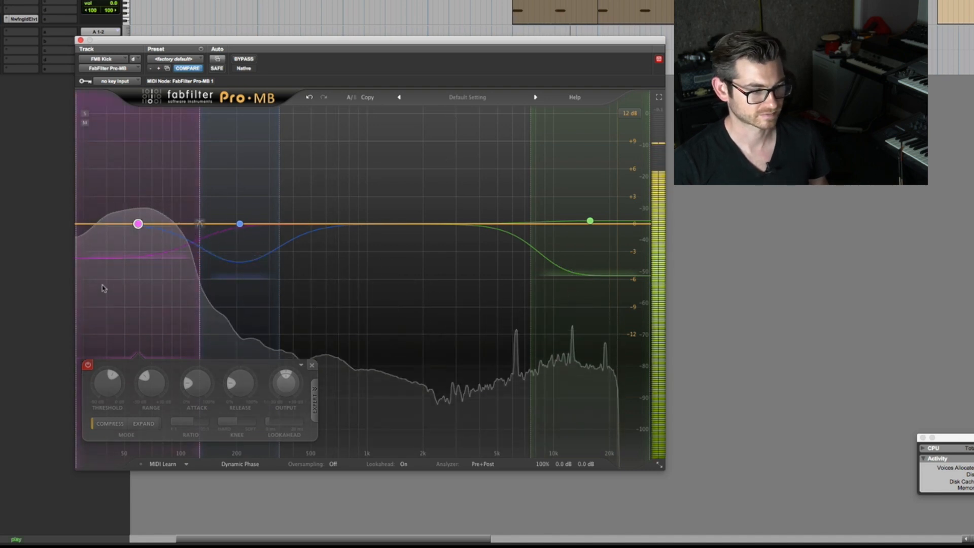
left_click(88, 365)
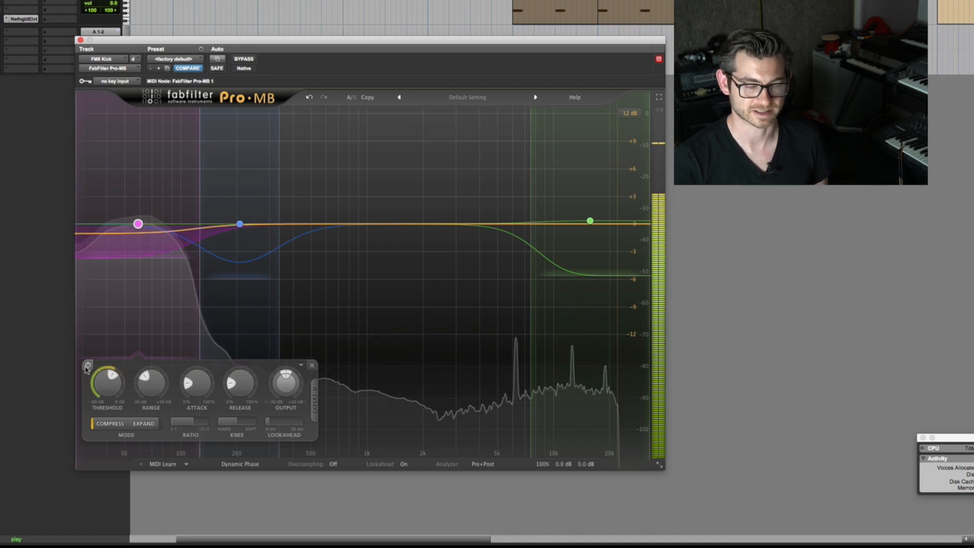
mouse_move(245, 247)
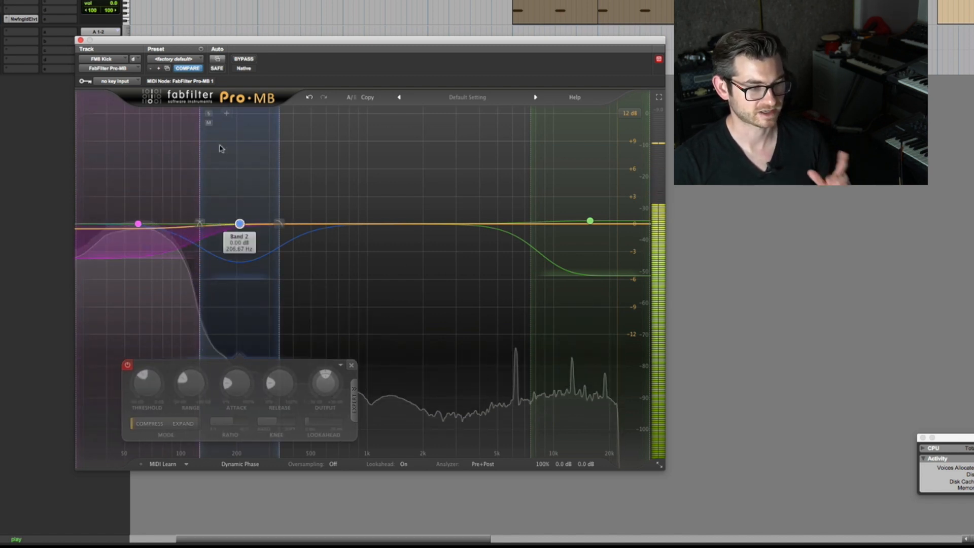
left_click(128, 365)
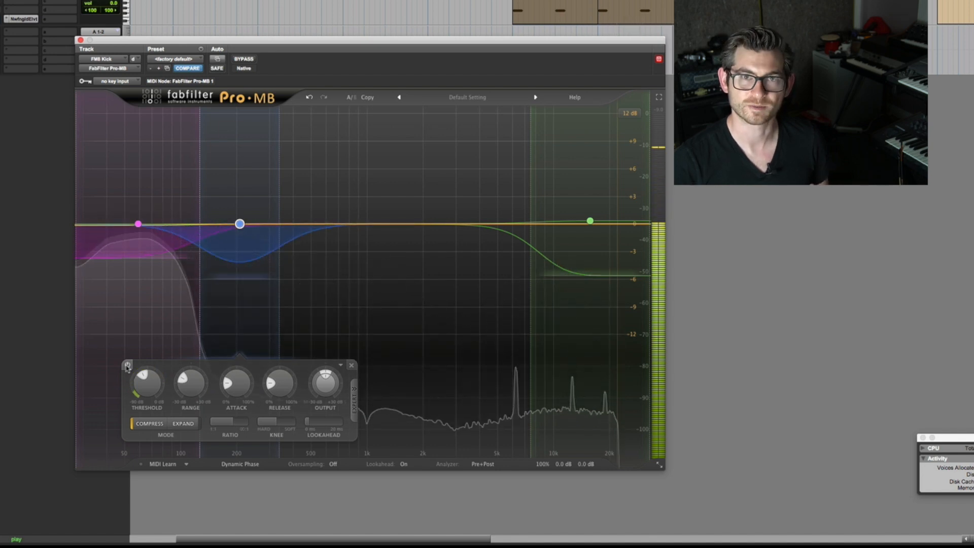
mouse_move(445, 352)
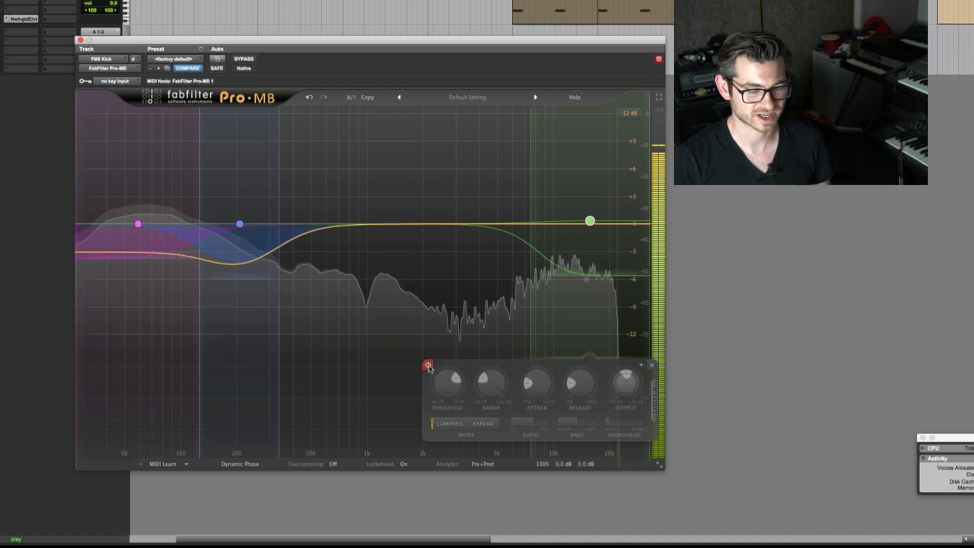
left_click(429, 366)
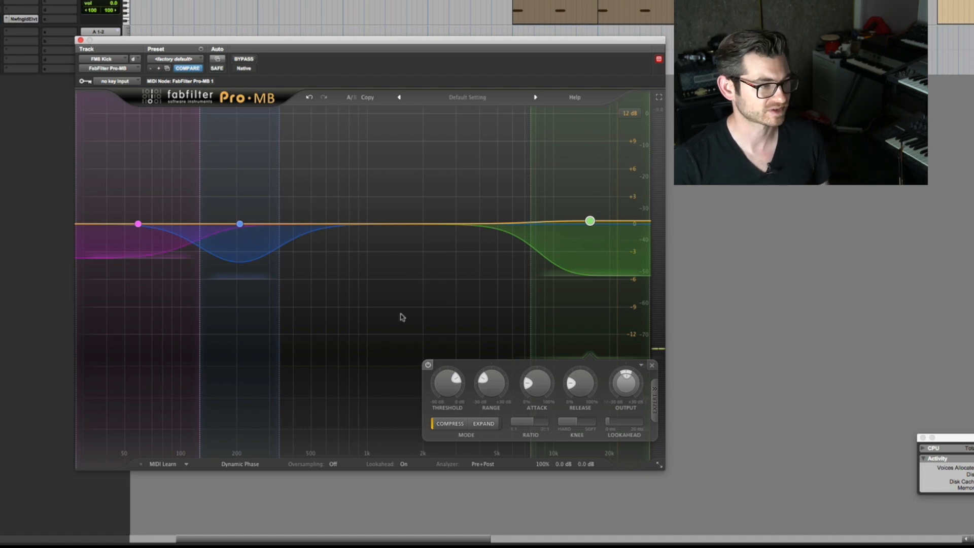
Step: Reopen FM8 on the kick track, reduce operator X's saturator gain during playback and close the plug-in
left_click(15, 21)
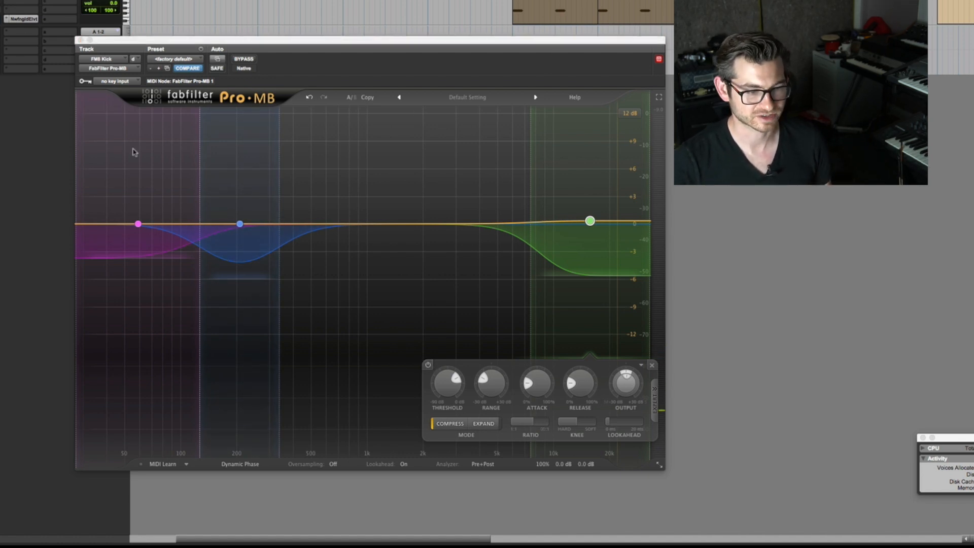
key("space")
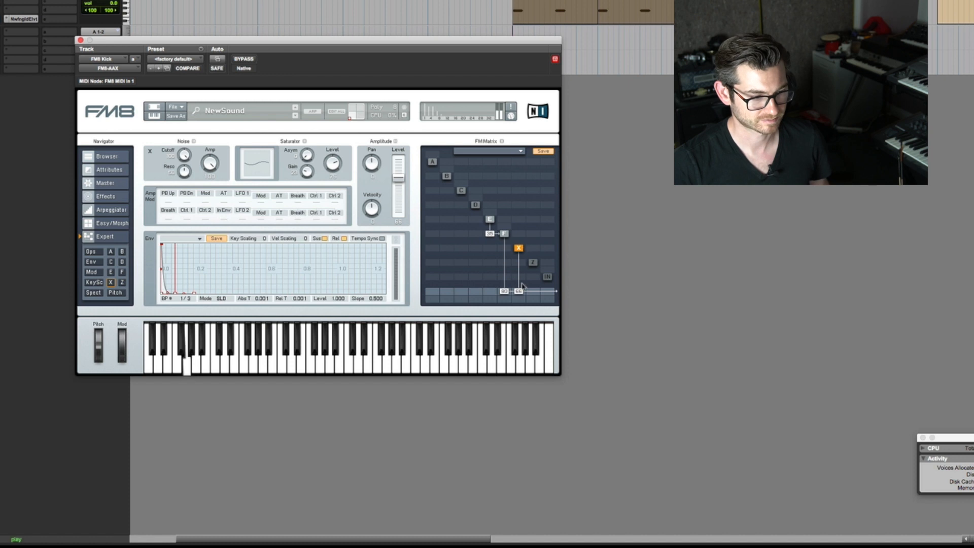
left_click_drag(309, 172, 311, 180)
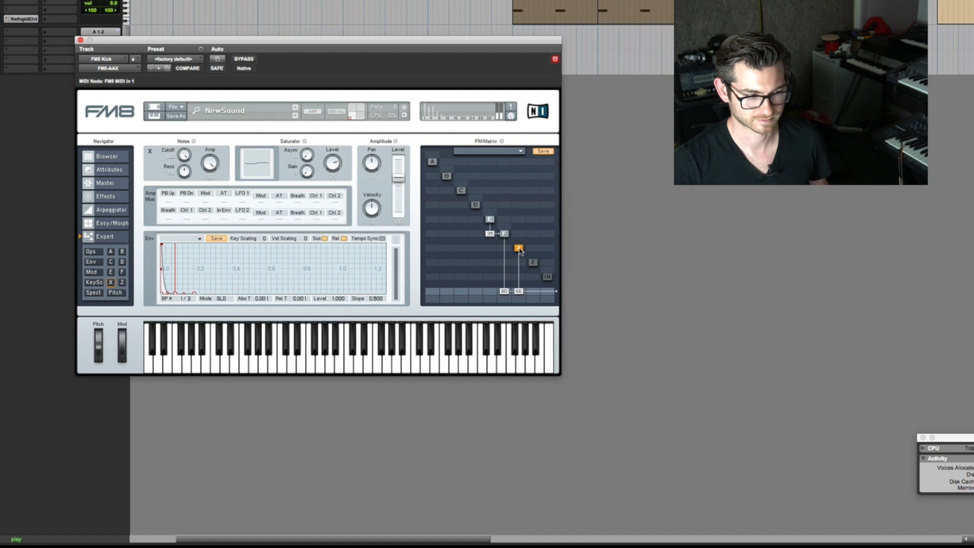
left_click(80, 40)
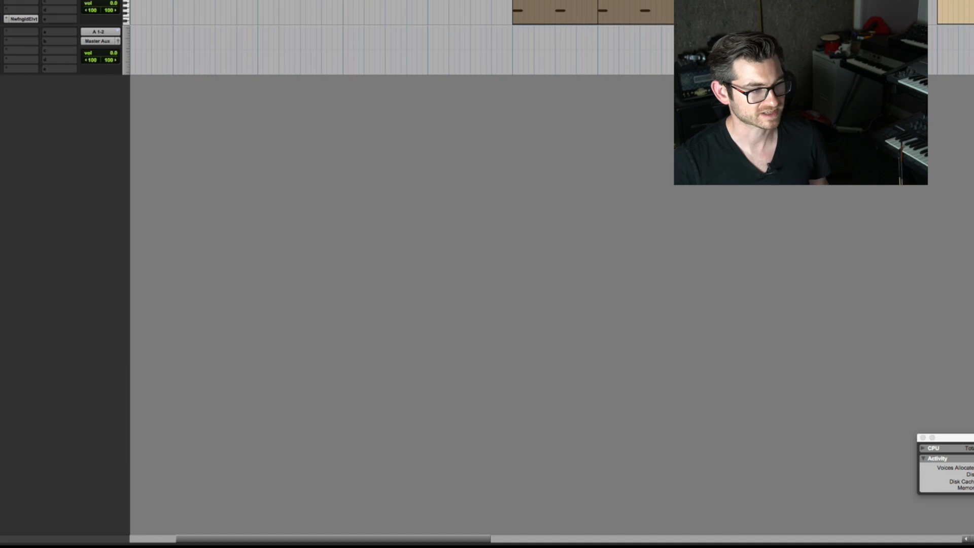
Step: Open the Manley Massive Passive EQ and toggle its bypass on and off during playback to compare
left_click(107, 207)
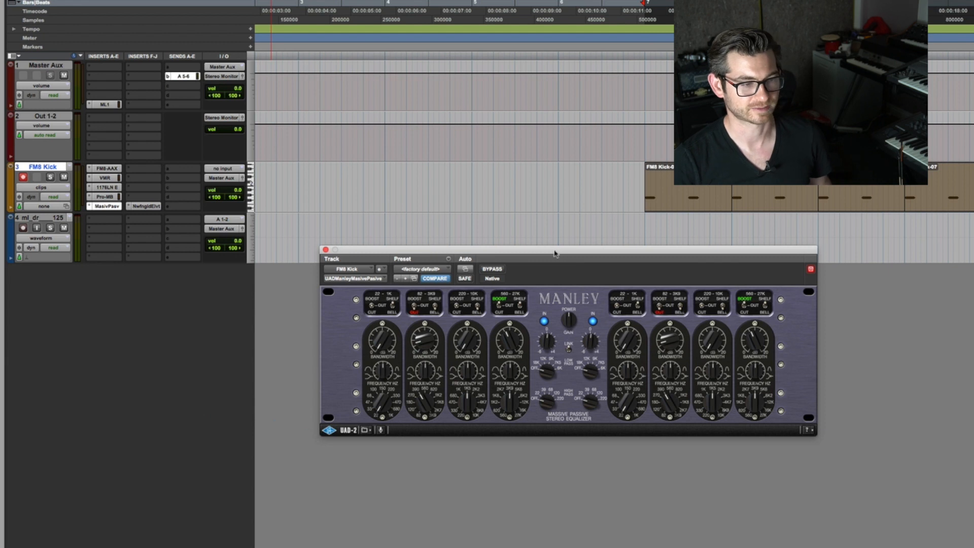
key("space")
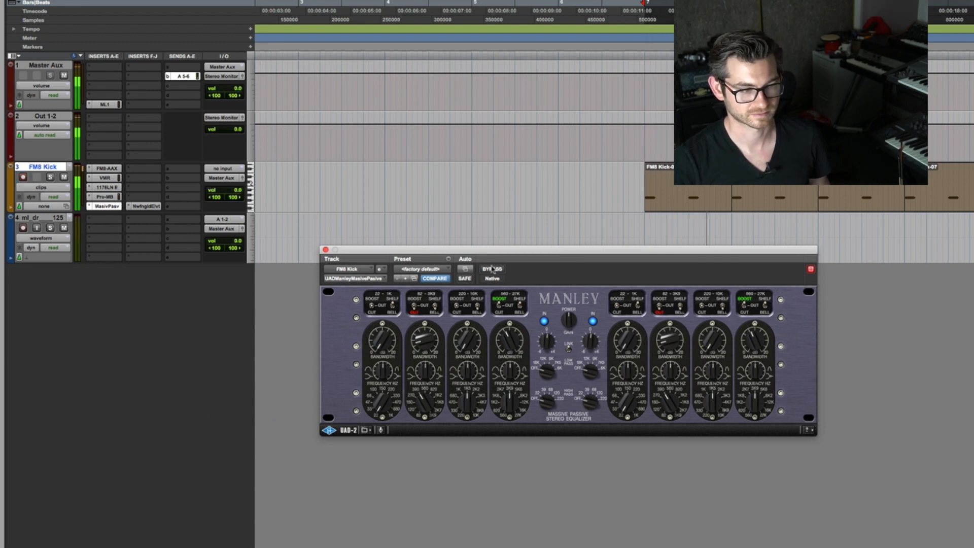
left_click(493, 270)
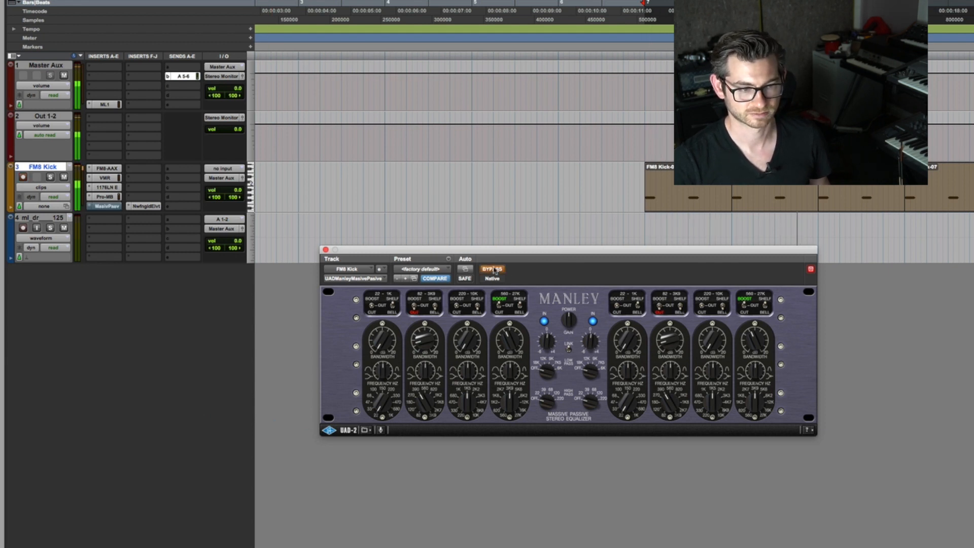
left_click(495, 270)
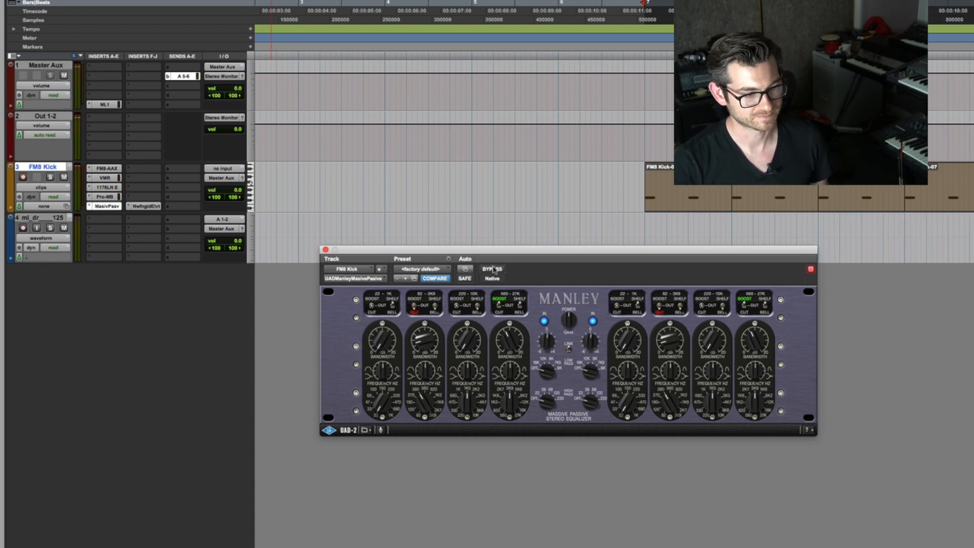
Step: Reopen FM8 on the kick track, modulate operator F from operator D at 22 and adjust D's envelope
key("super+bracketleft")
key("super+bracketleft")
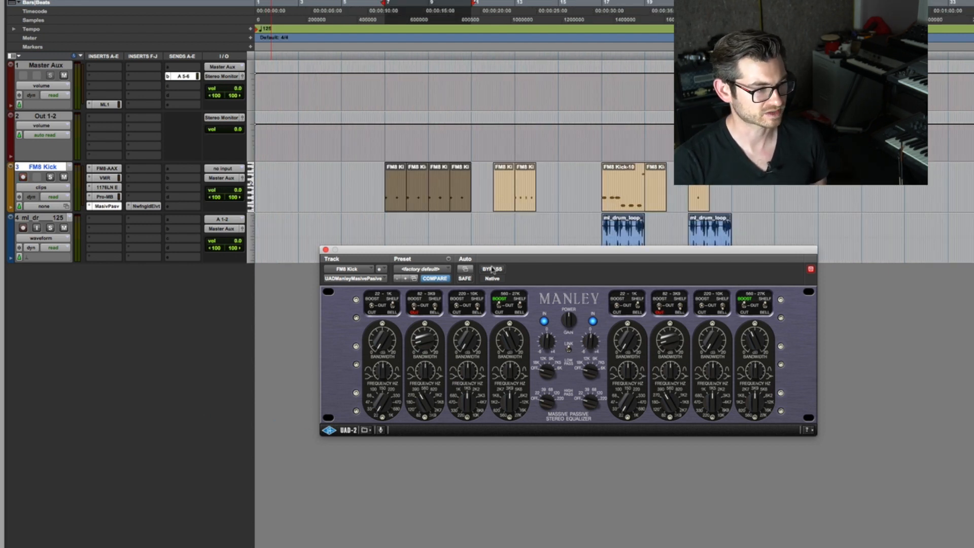
left_click(107, 169)
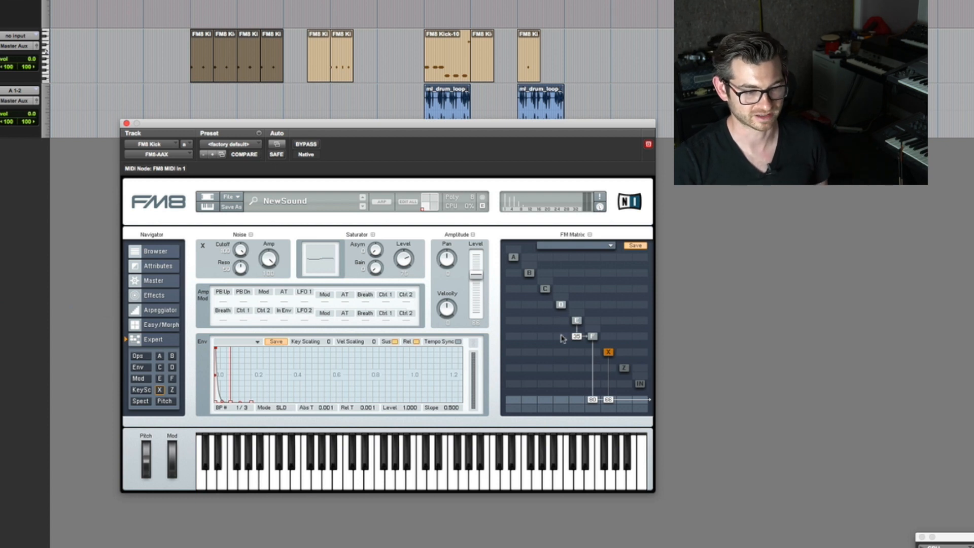
left_click(562, 337)
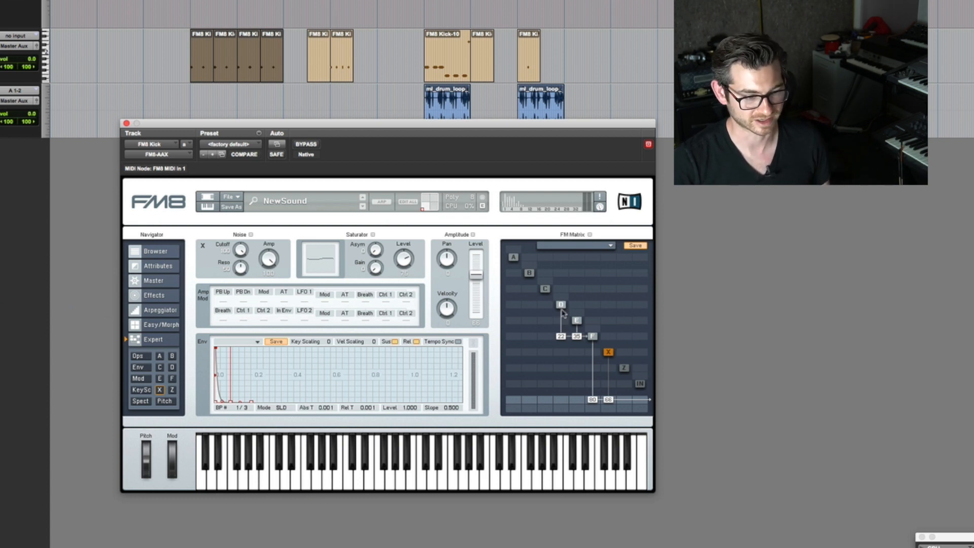
left_click(561, 305)
left_click_drag(313, 402, 325, 406)
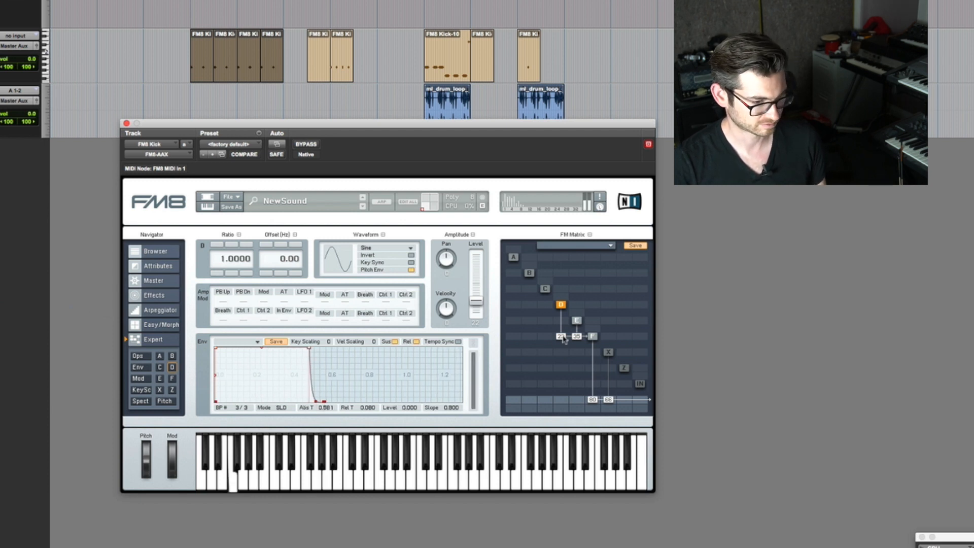
Step: Reduce the modulation from operator D to operator F until the routing is removed, and close FM8
left_click_drag(561, 337, 564, 348)
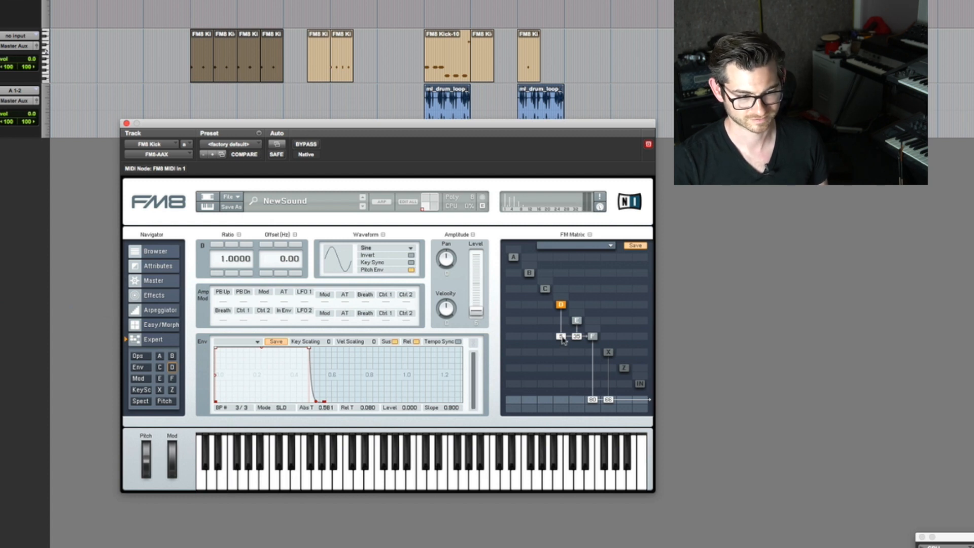
left_click_drag(563, 340, 560, 350)
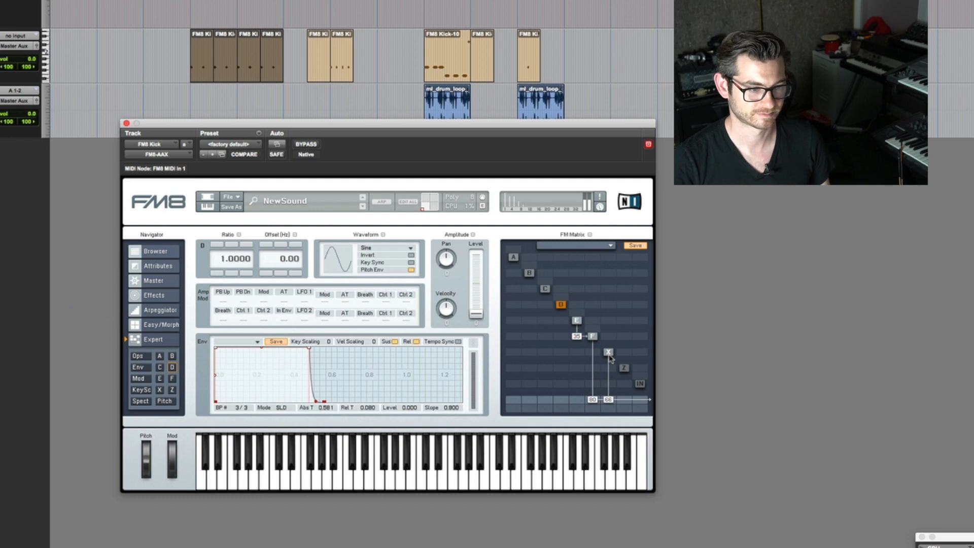
left_click(126, 123)
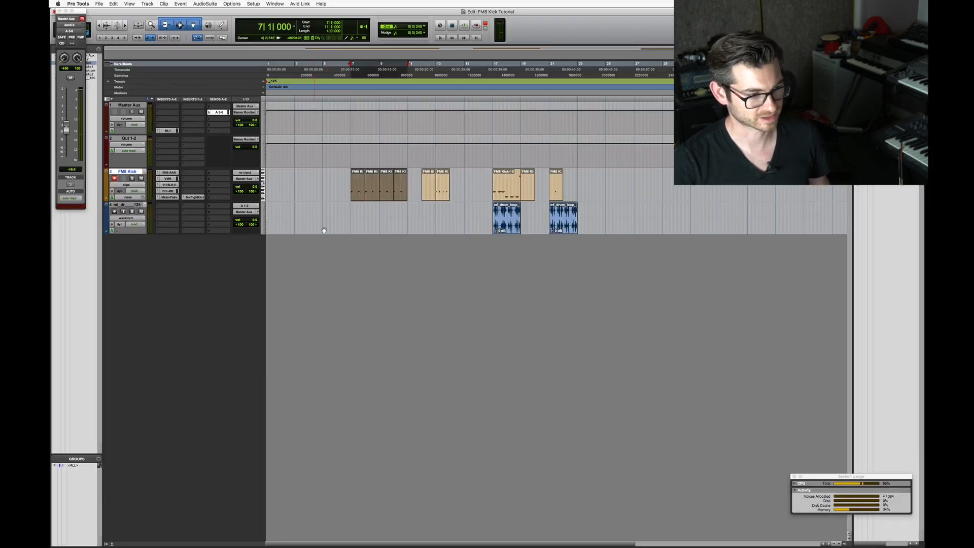
Step: Commit the four FM8 Kick clips in bars 7 to 10 to a new audio track, using the edit selection and offline rendering
left_click(381, 205)
key("super+bracketright")
key("super+bracketright")
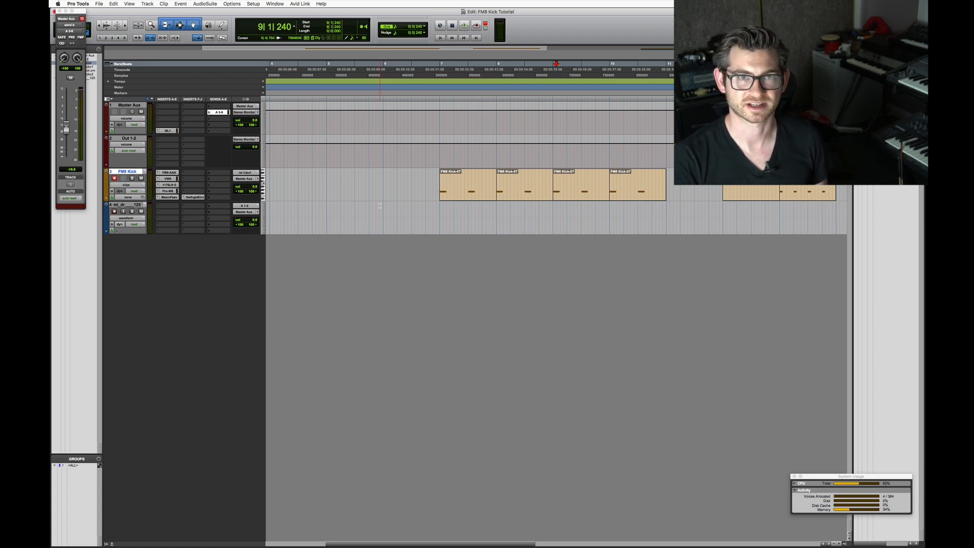
left_click(618, 200)
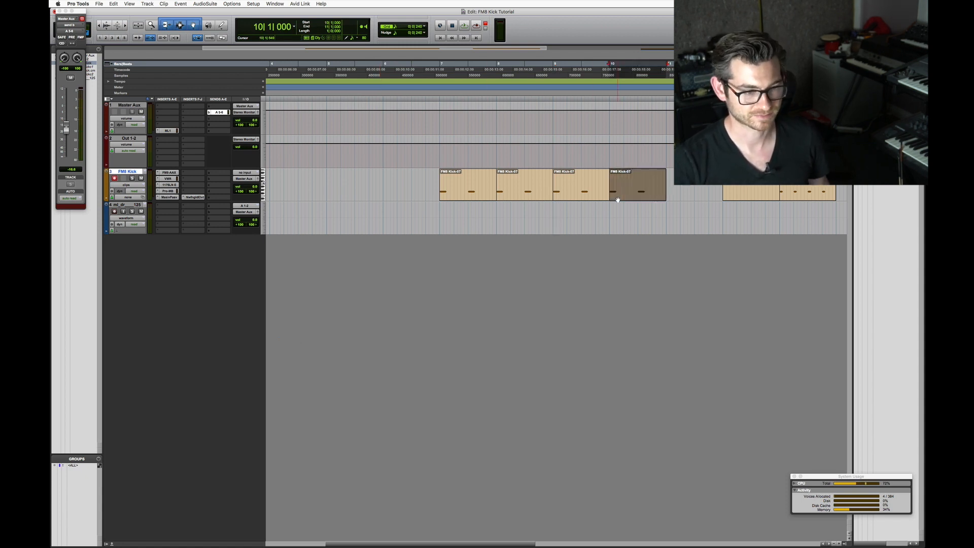
left_click(466, 199, "shift")
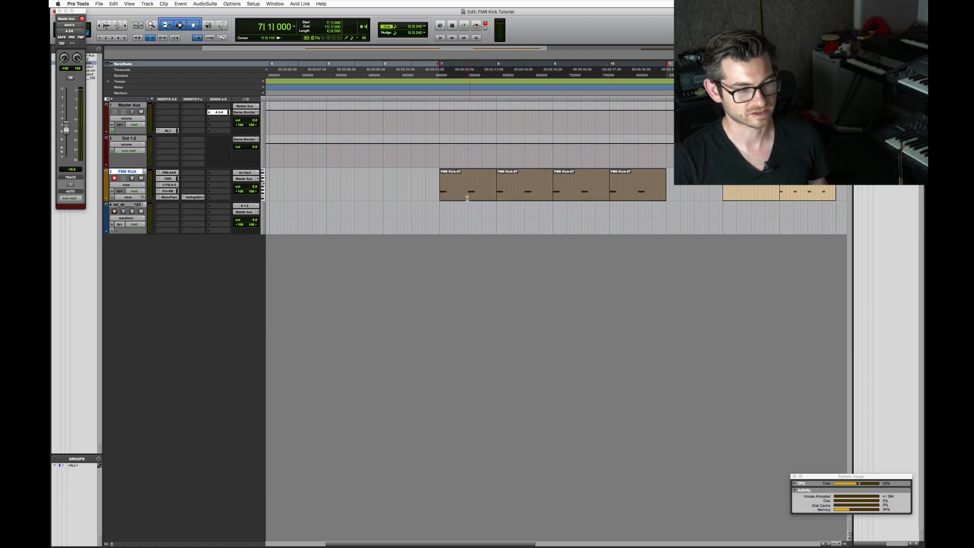
right_click(465, 191)
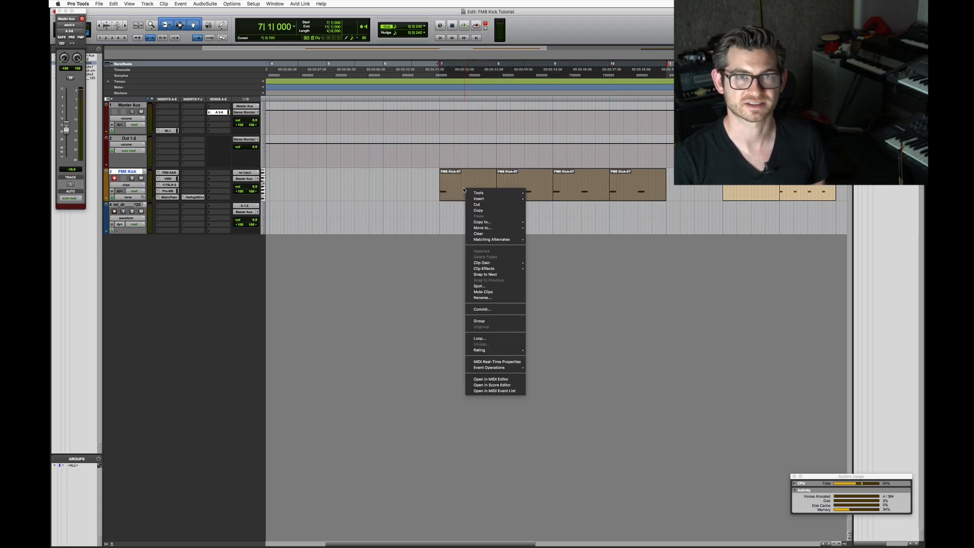
left_click(492, 309)
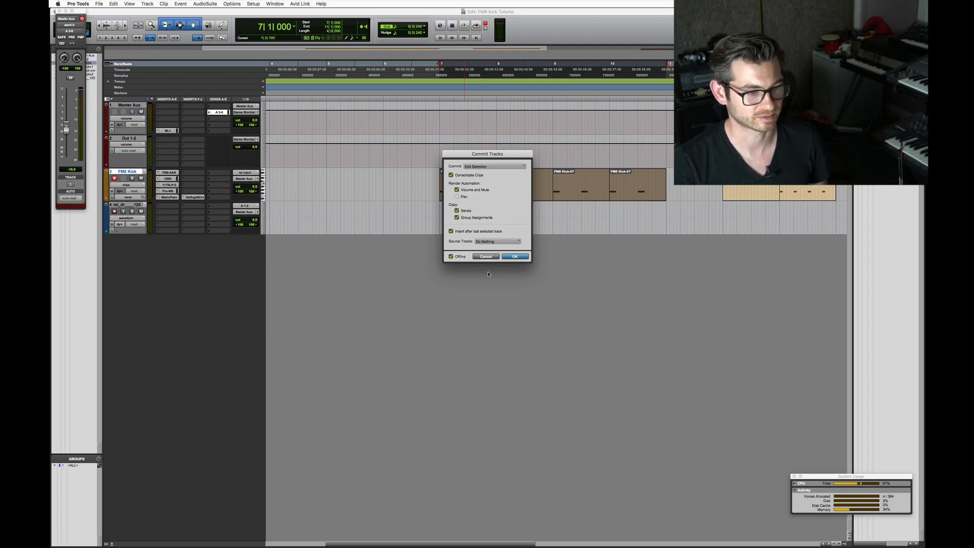
left_click(515, 257)
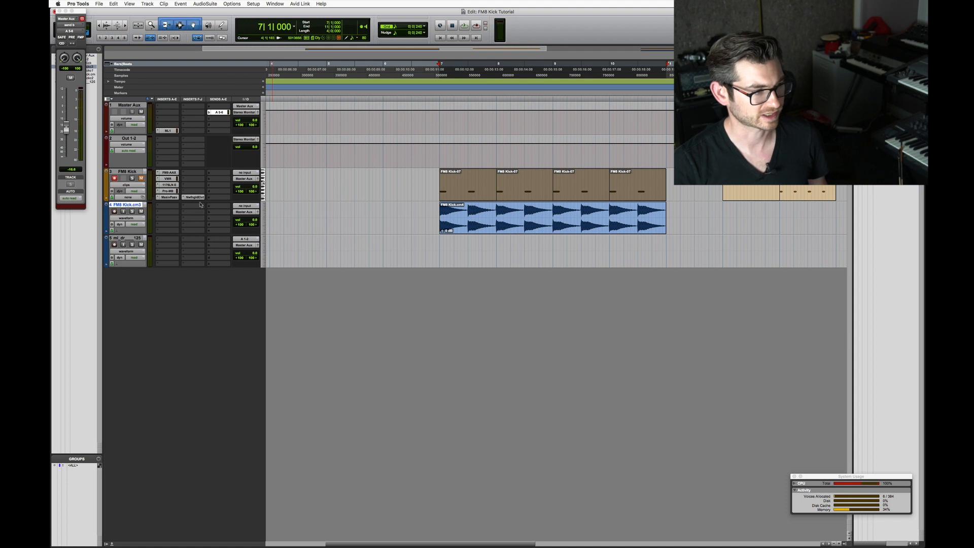
Step: Examine the waveforms of the individual hits in the committed kick audio clip
left_click(517, 232)
key("t")
key("t")
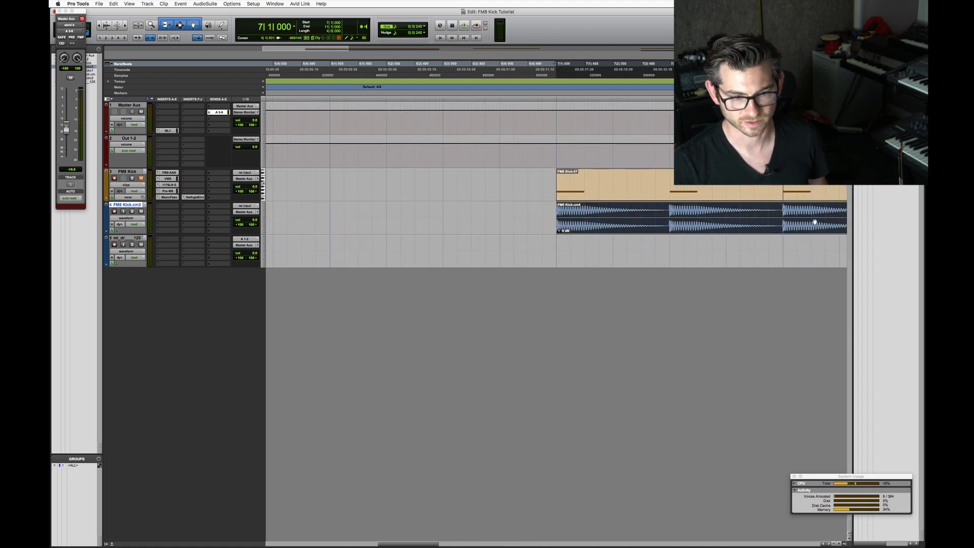
left_click(790, 210)
key("t")
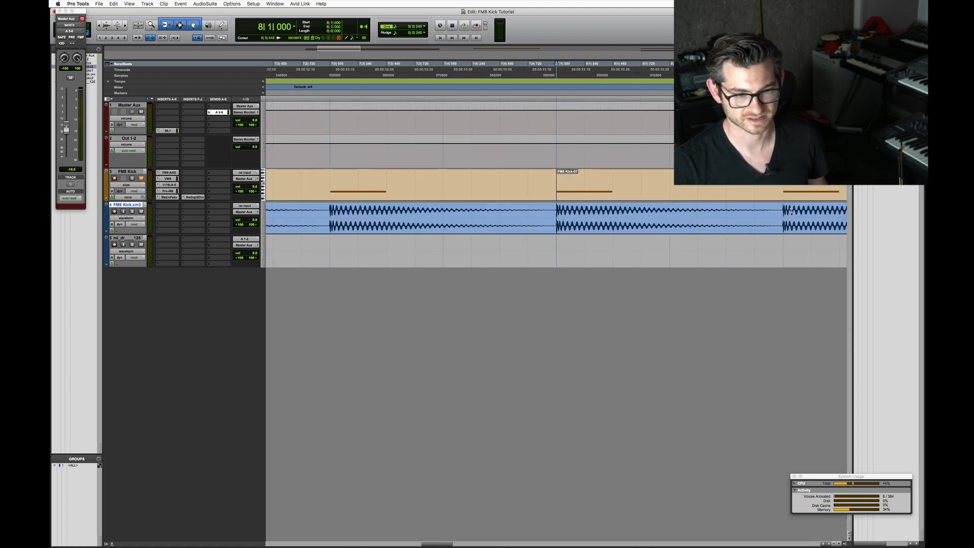
left_click(787, 209)
key("t")
key("t")
key("t")
key("r")
key("r")
key("r")
key("r")
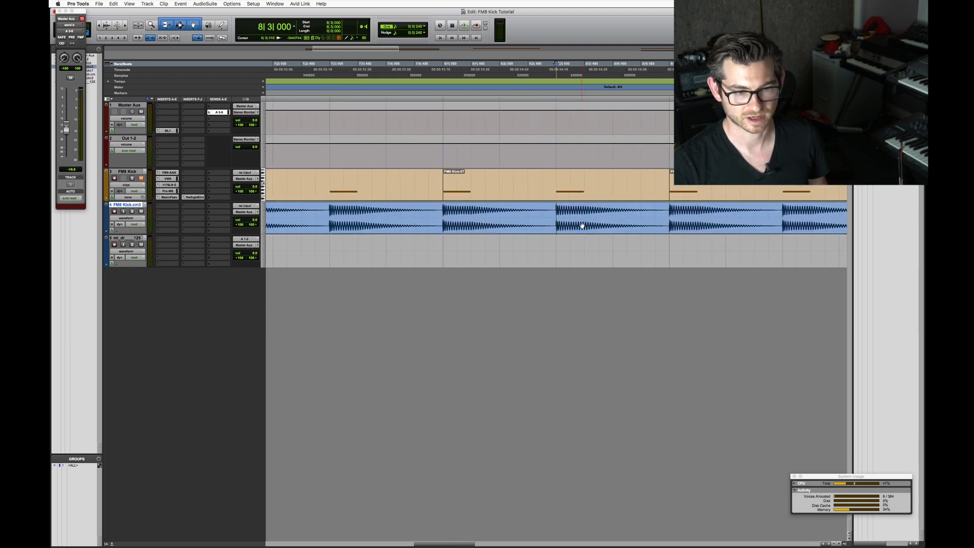
key("r")
key("r")
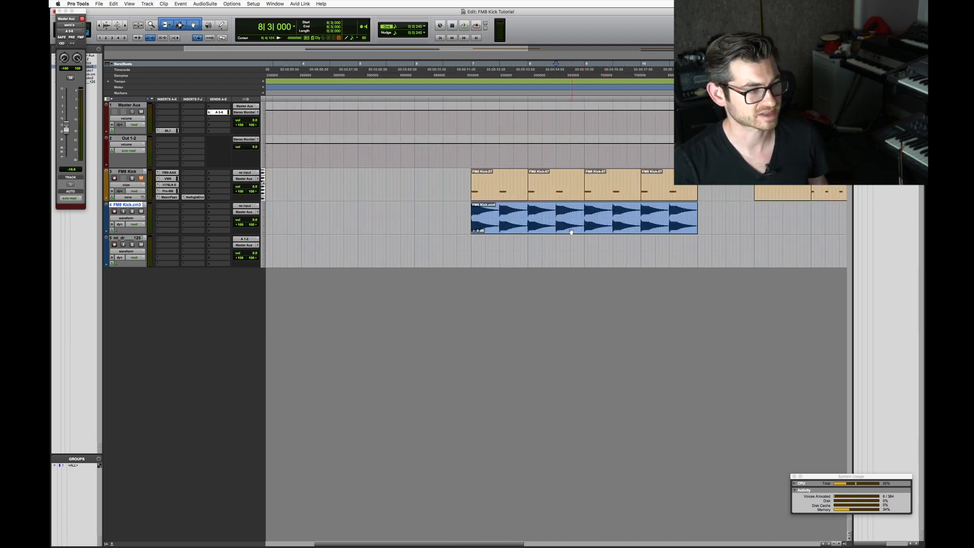
Step: Play the committed kick audio, stop it and listen again from the hit at 8|3|000
left_click(571, 231)
key("space")
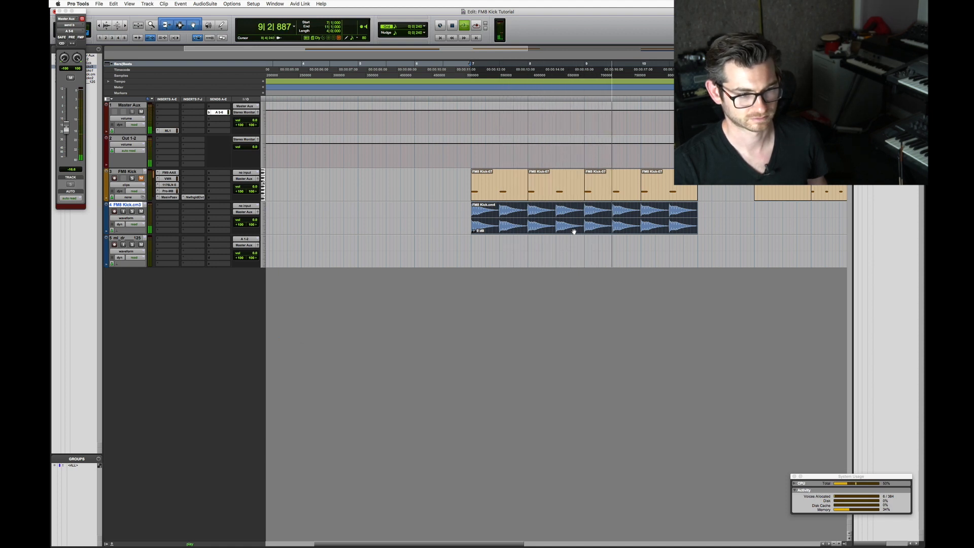
key("space")
left_click(555, 209)
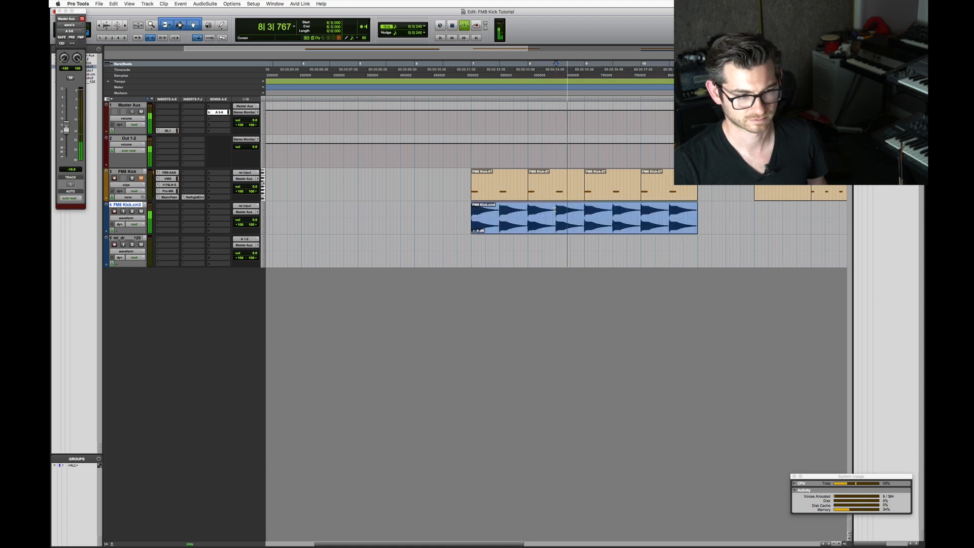
Step: Separate the kick hit starting at 8|3|000 into its own clip and delete the audio before and after it
left_click_drag(557, 209, 567, 210)
key("super+e")
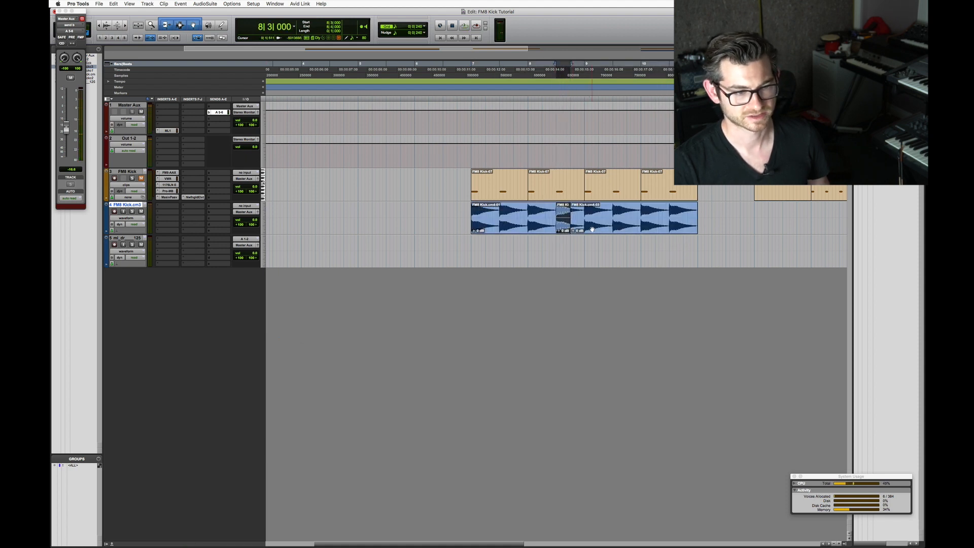
left_click(586, 226)
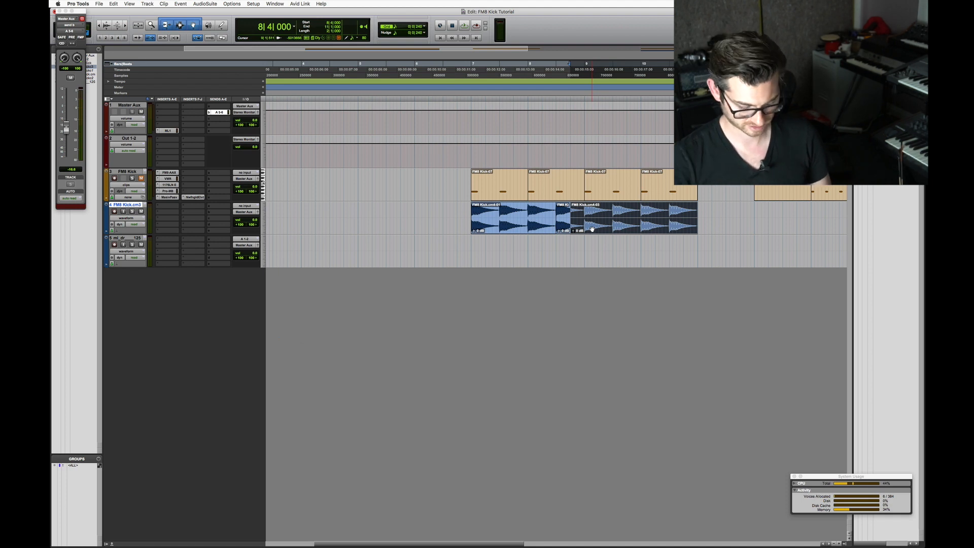
key("Delete")
left_click(490, 221)
key("Delete")
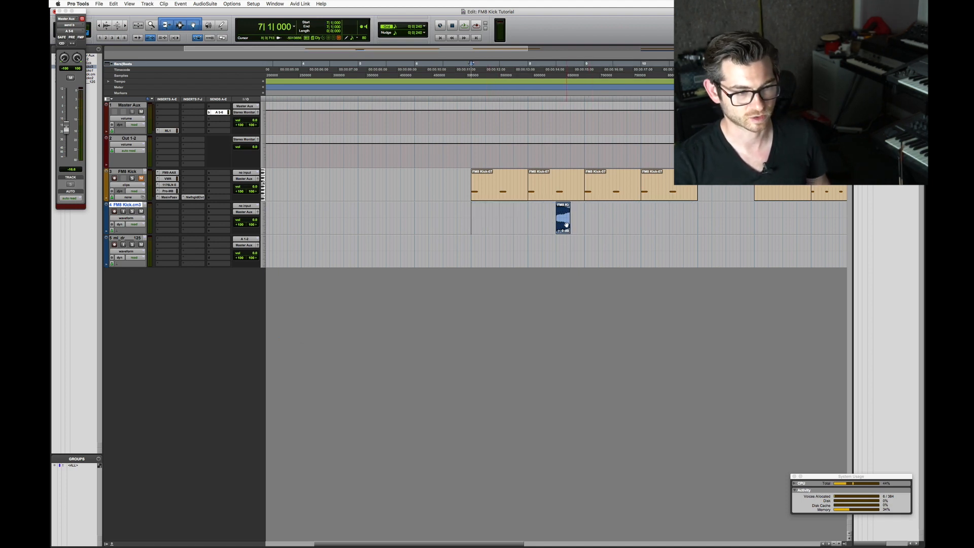
Step: Move the isolated kick hit to the start of bar 7 and cut off its tail from 7|1|480
left_click_drag(566, 223, 480, 222)
key("t")
key("t")
key("t")
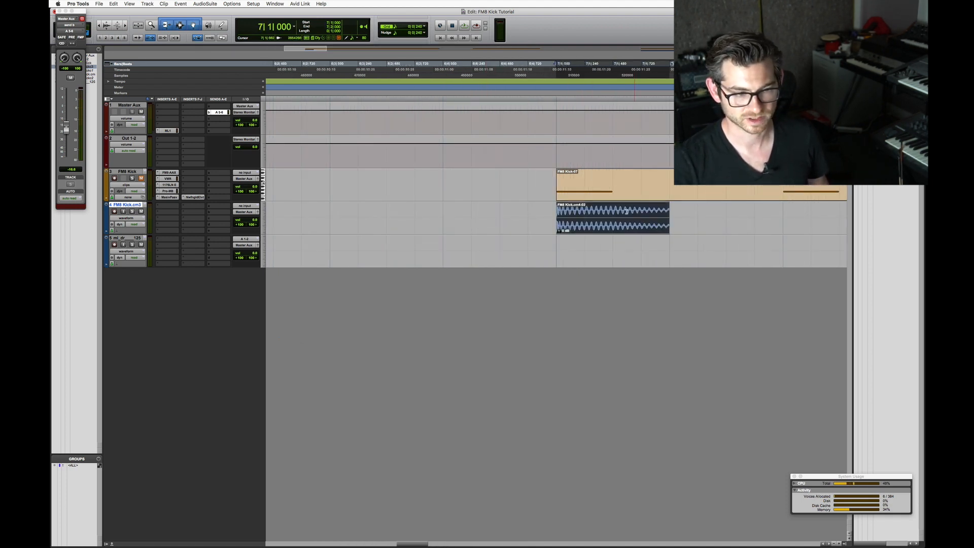
left_click_drag(626, 212, 713, 210)
key("t")
key("t")
key("r")
key("Delete")
key("r")
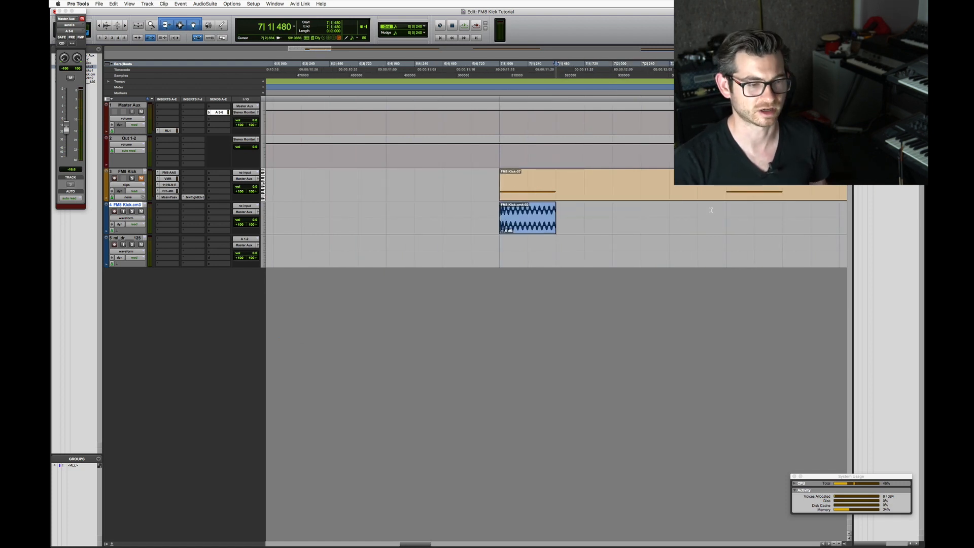
Step: Fade the kick hit out from 7|1|240 to its end and give the fade a curved shape
left_click(528, 210)
key("alt+shift+g")
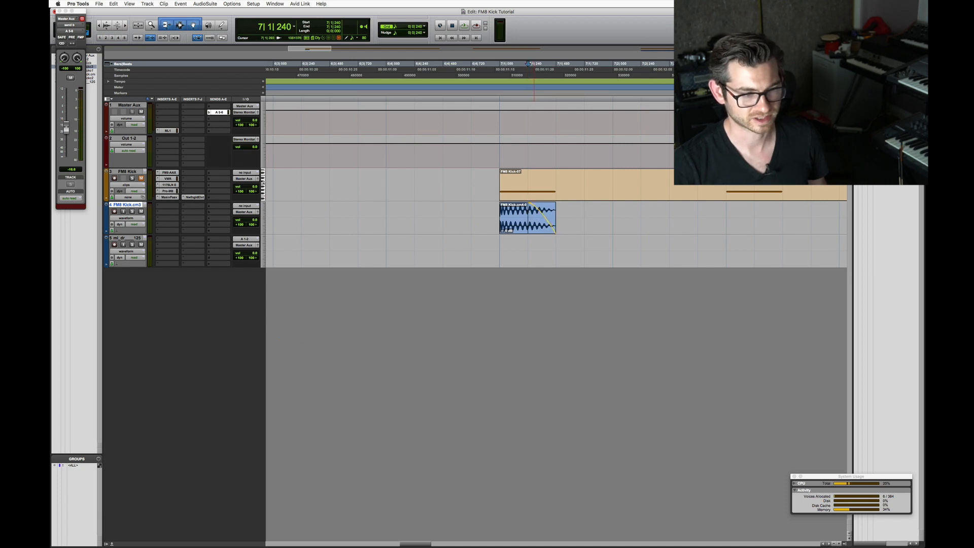
left_click(536, 219)
left_click(556, 206)
key("super+bracketright")
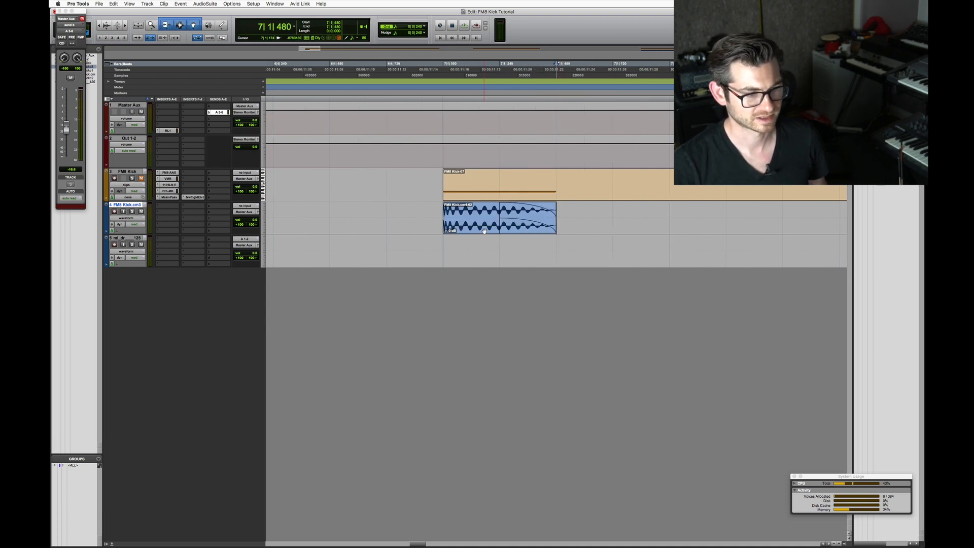
Step: Copy the faded kick hit to beats 2, 3 and 4 of bar 7
key("super+bracketleft")
key("super+bracketleft")
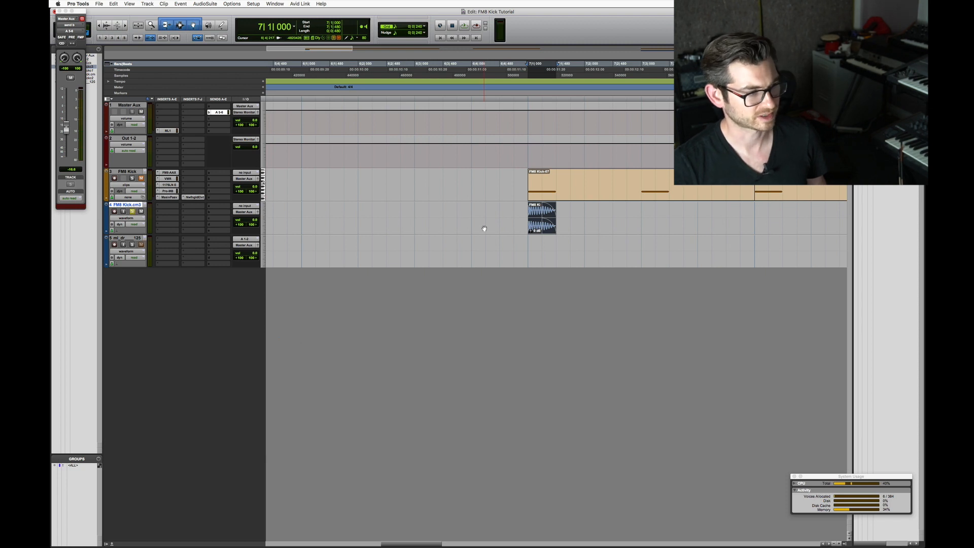
left_click_drag(534, 229, 590, 223)
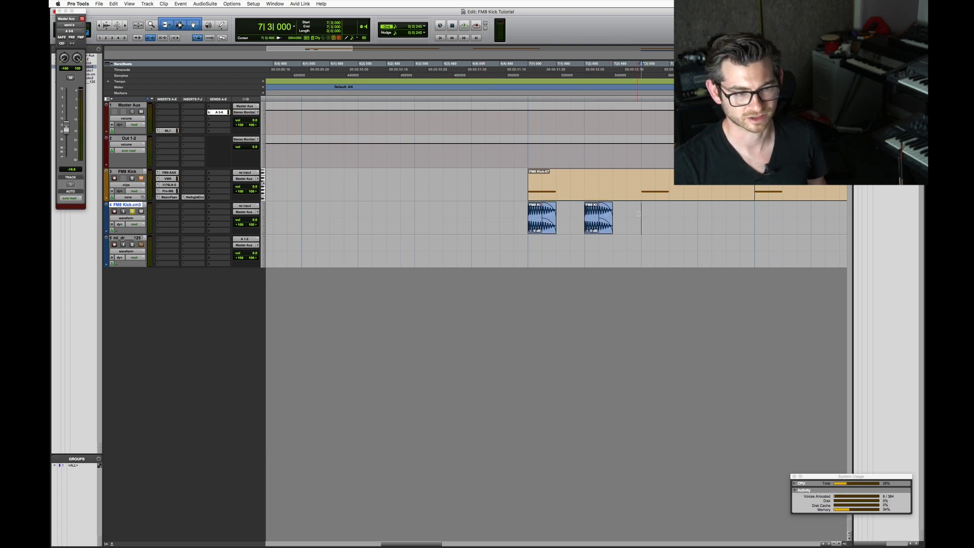
left_click_drag(529, 211, 641, 212)
left_click_drag(568, 227, 681, 227)
Step: Select and play the four kick hits in bar 7, and consolidate them into one clip
left_click(518, 217, "shift")
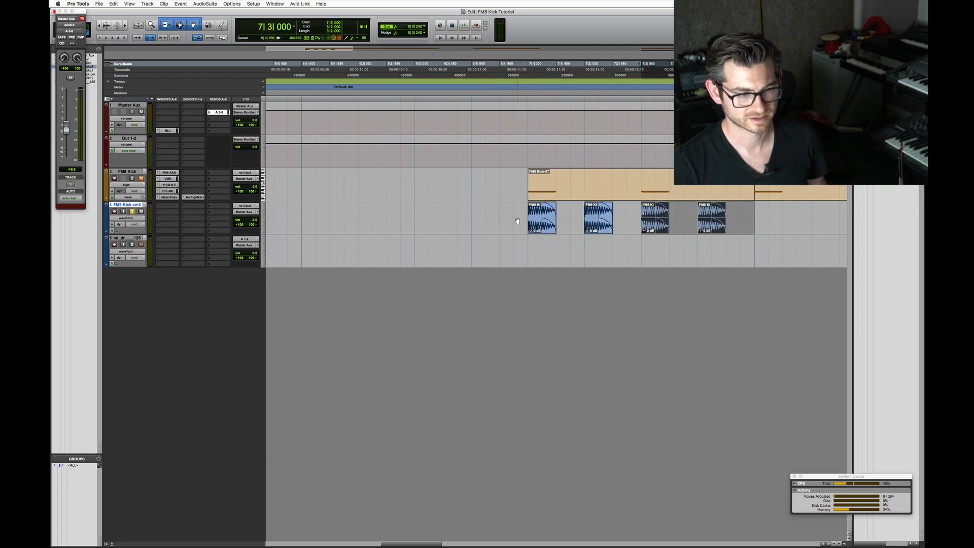
key("space")
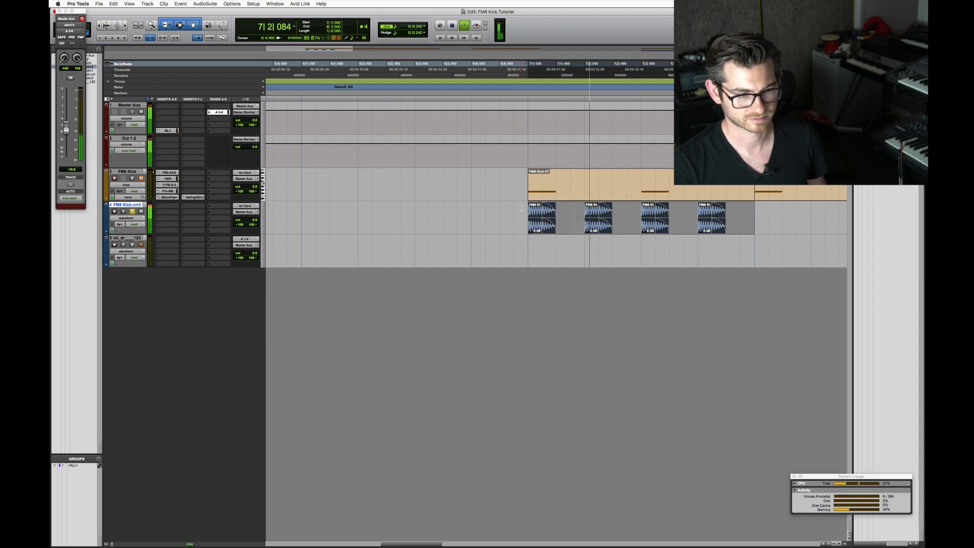
key("super+bracketleft")
key("space")
key("super+bracketleft")
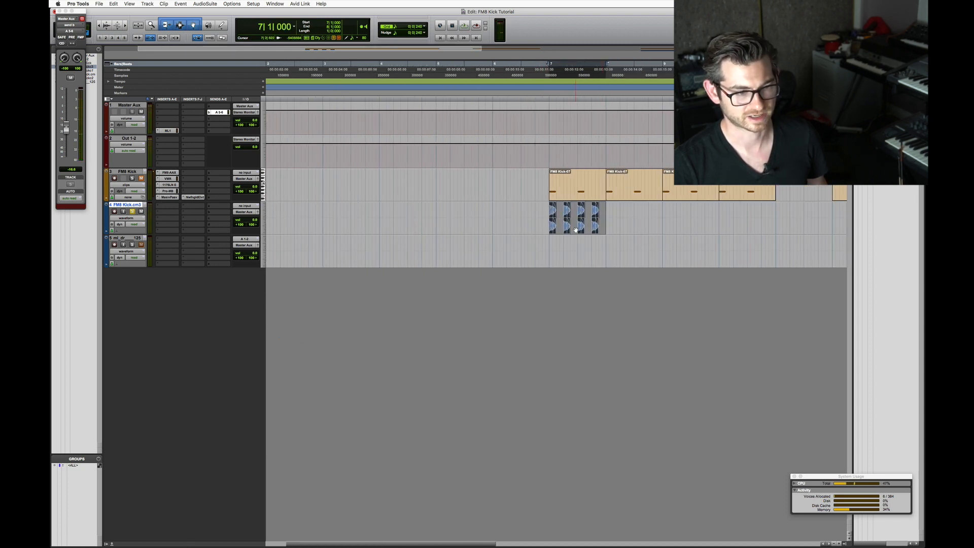
key("alt+shift+3")
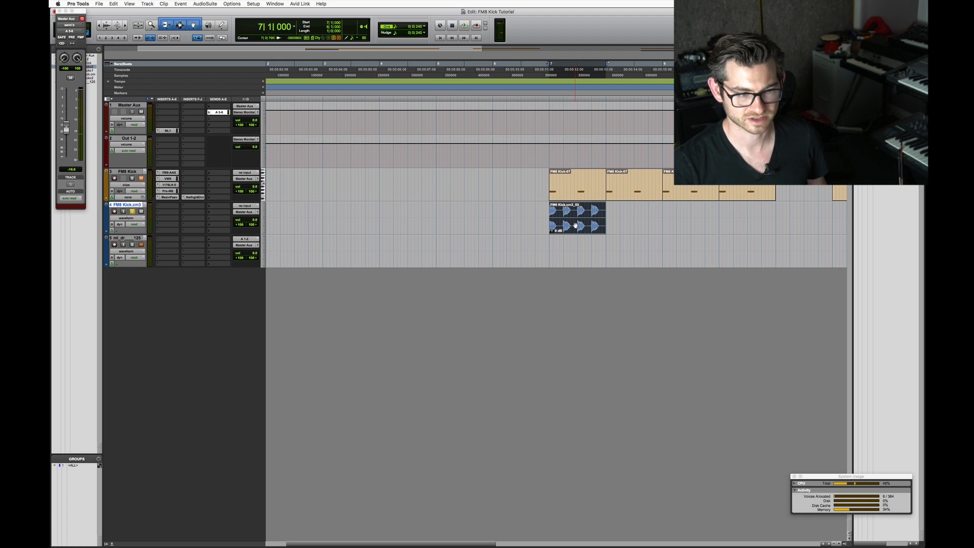
Step: Move the consolidated kick clip to 21|1|000 above the second drum loop and duplicate it into bar 22
key("super+bracketleft")
left_click_drag(448, 226, 517, 217)
key("super+bracketright")
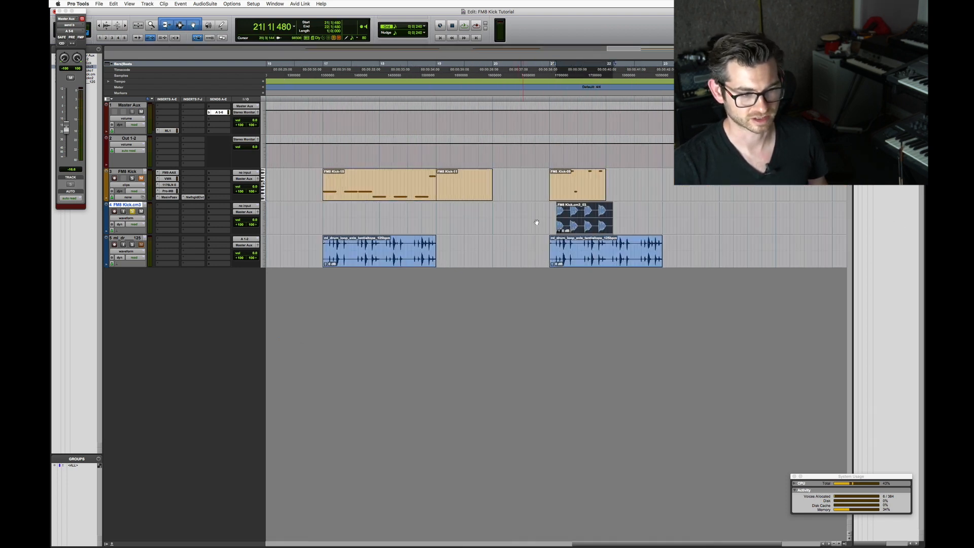
key("super+bracketright")
key("super+bracketright")
key("super+bracketleft")
key("super+d")
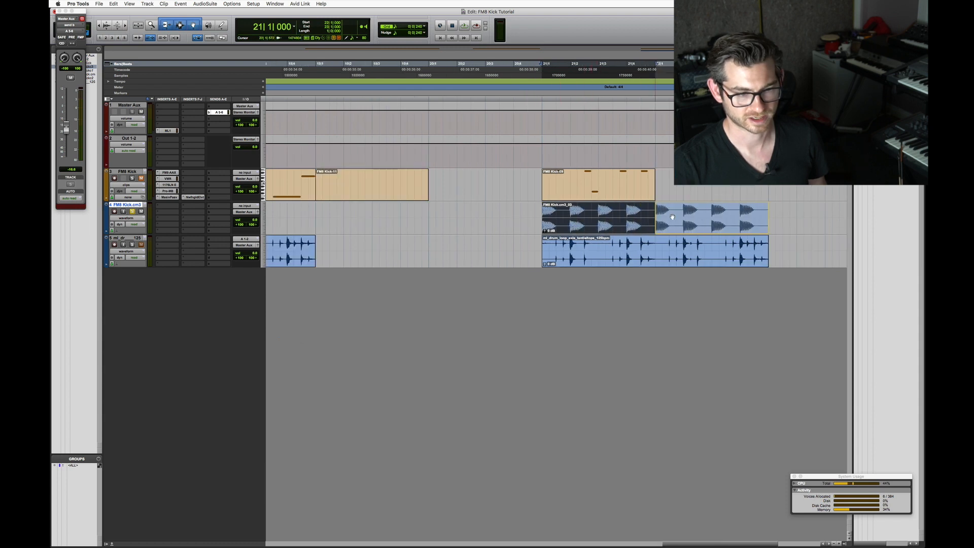
left_click(581, 189)
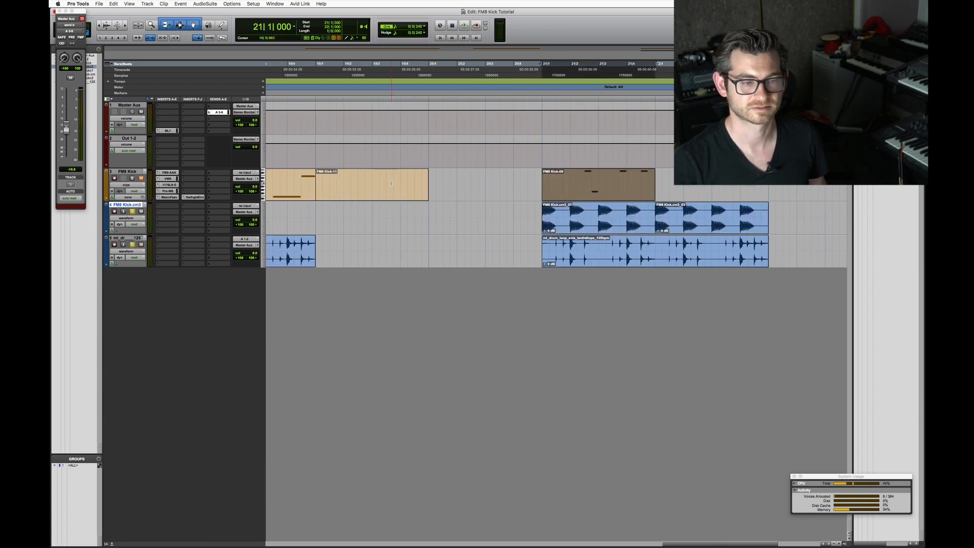
Step: Play bar 21 repeatedly to hear the shortened kick hits against the drum loop and the FM8 Kick MIDI part
key("space")
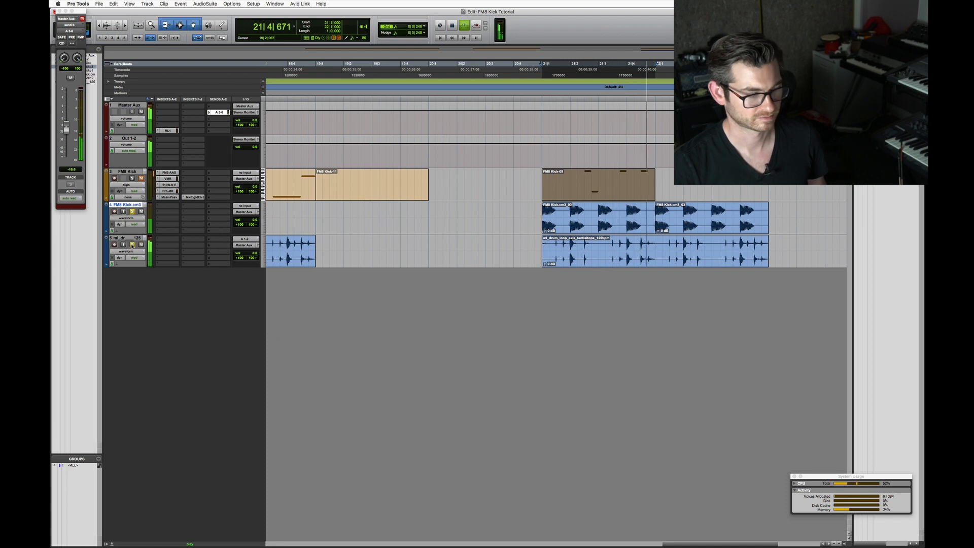
key("space")
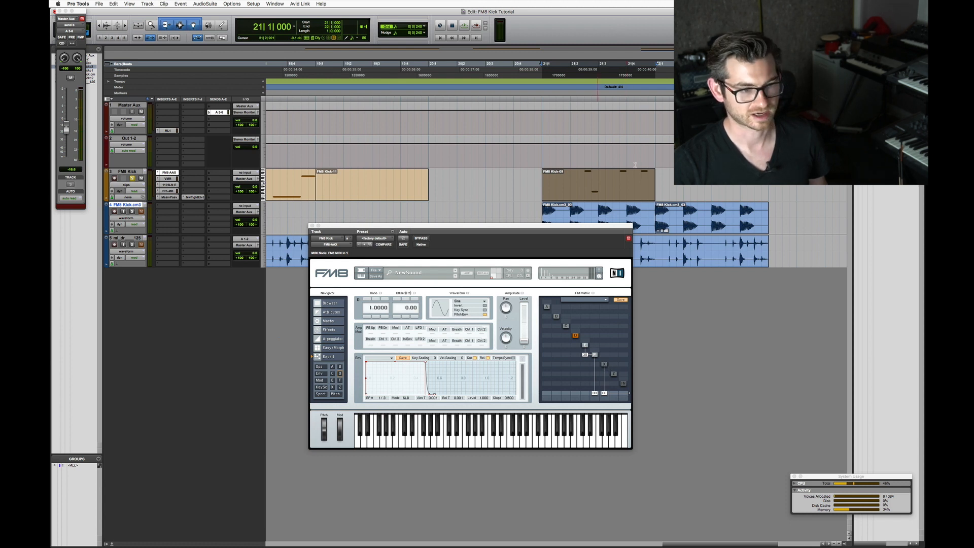
key("space")
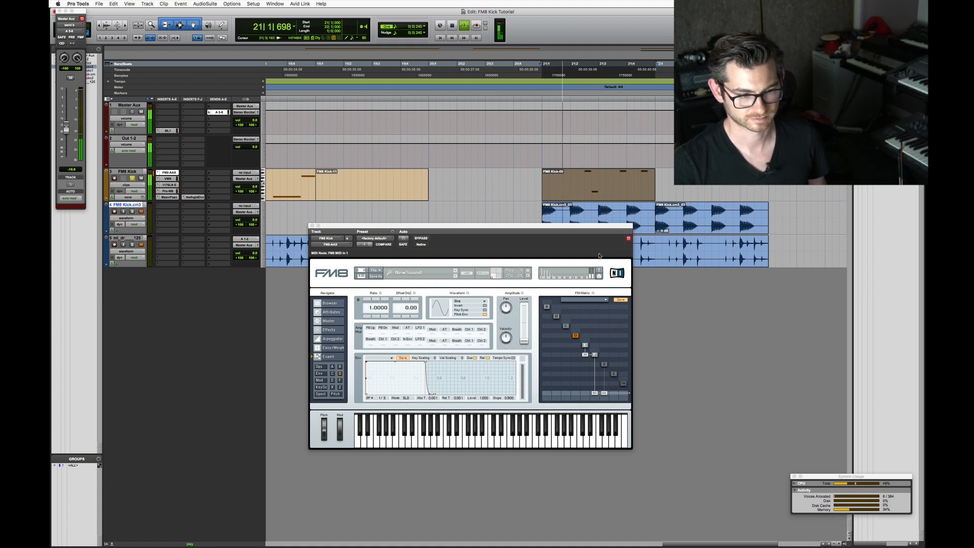
key("space")
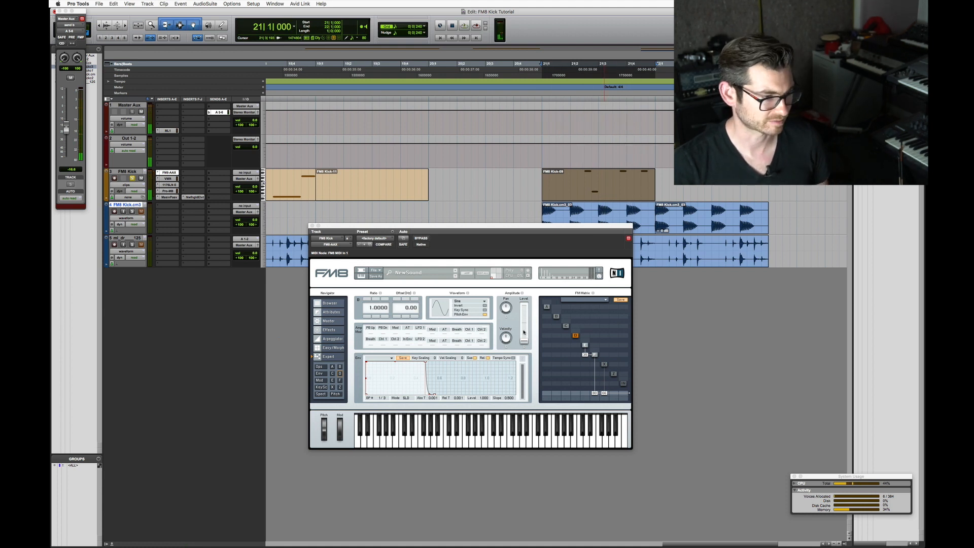
left_click(312, 226)
left_click(593, 231)
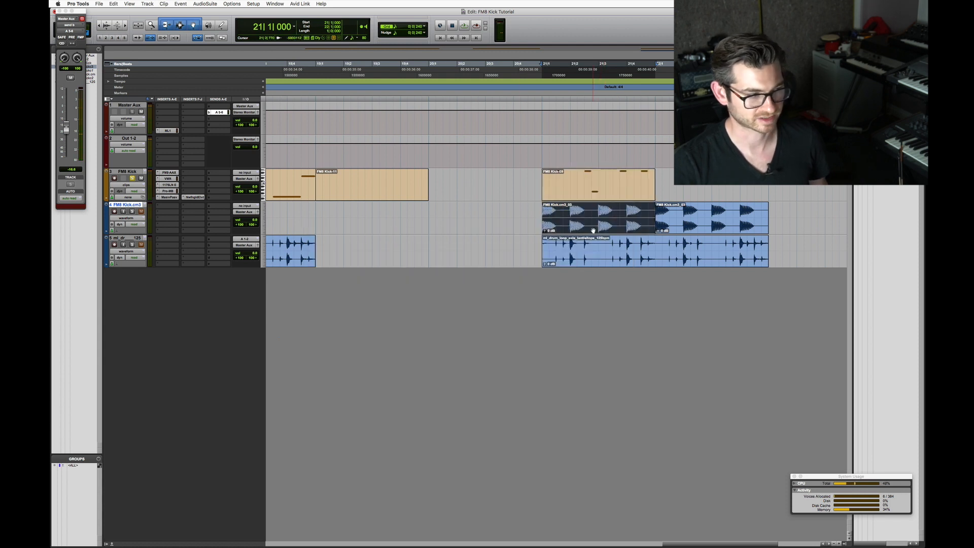
key("space")
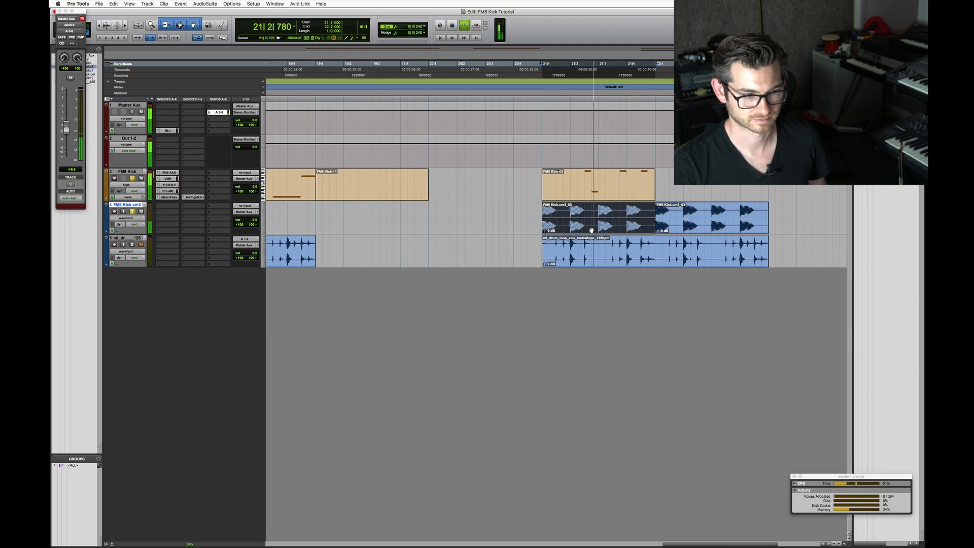
key("space")
Step: Open FM8 on the FM8 Kick track, display its pitch envelope during playback, and close the instrument
left_click(167, 173)
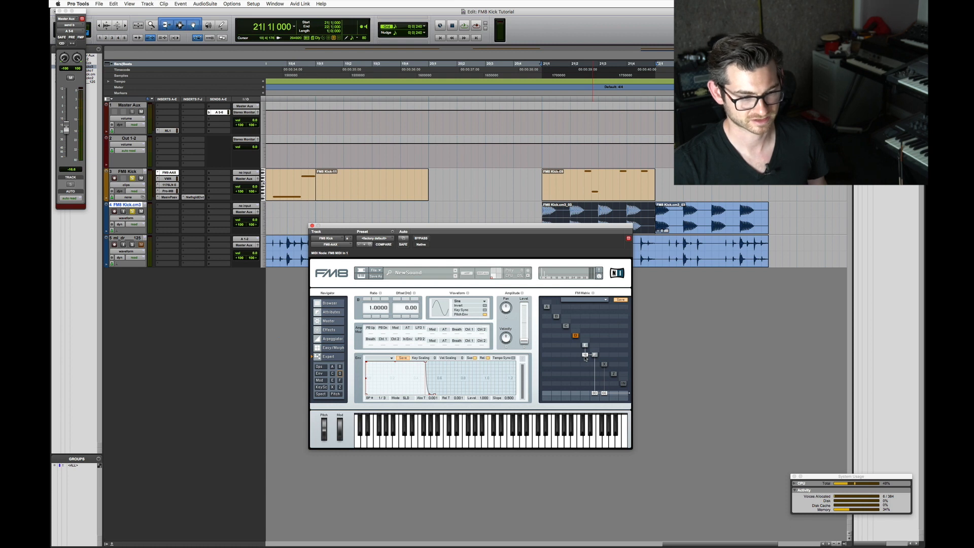
key("space")
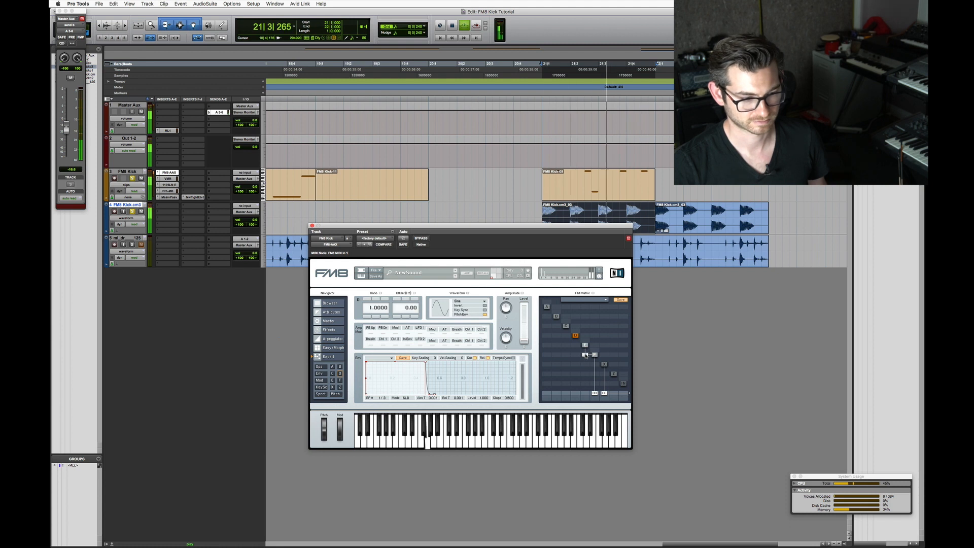
left_click(335, 394)
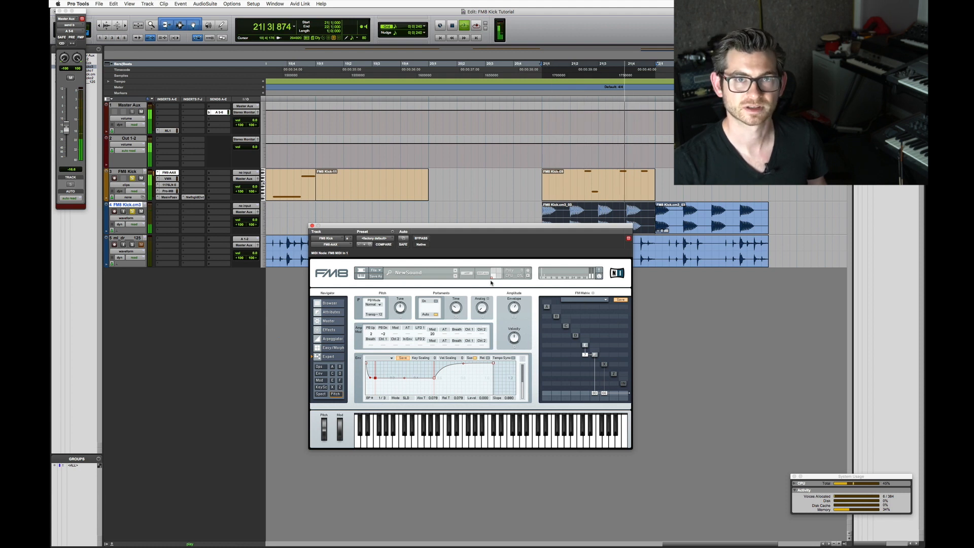
key("space")
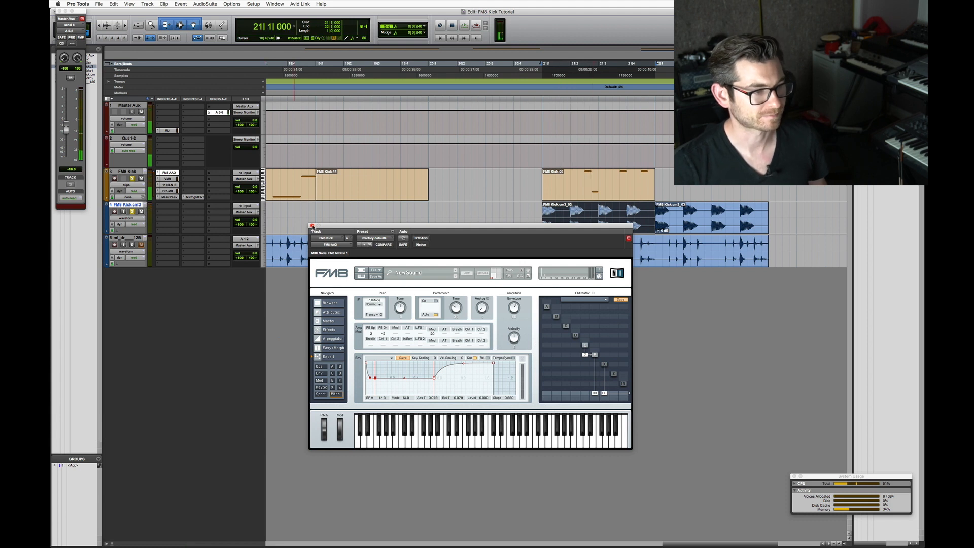
key("super+w")
Step: Commit the FM8 Kick MIDI clip in bar 21 to a new audio track
left_click(596, 195)
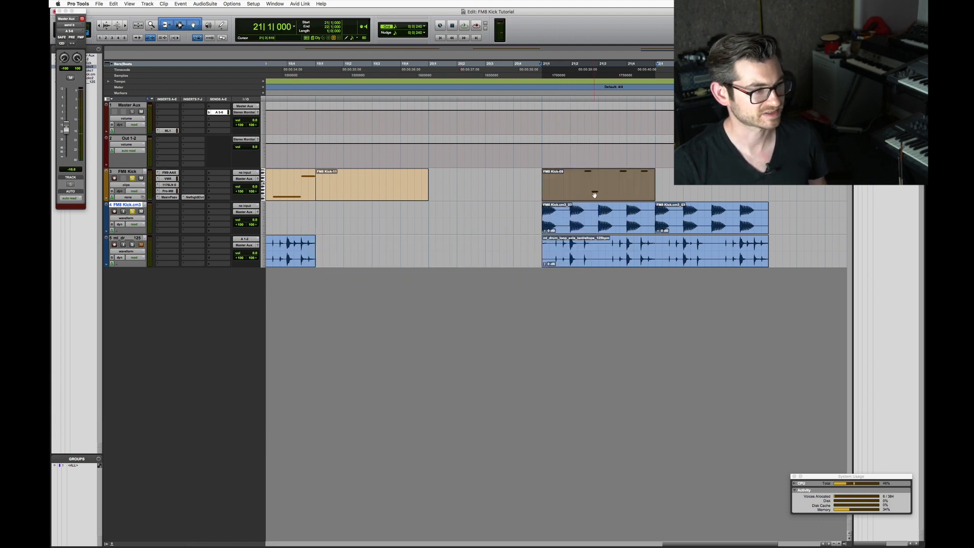
right_click(595, 195)
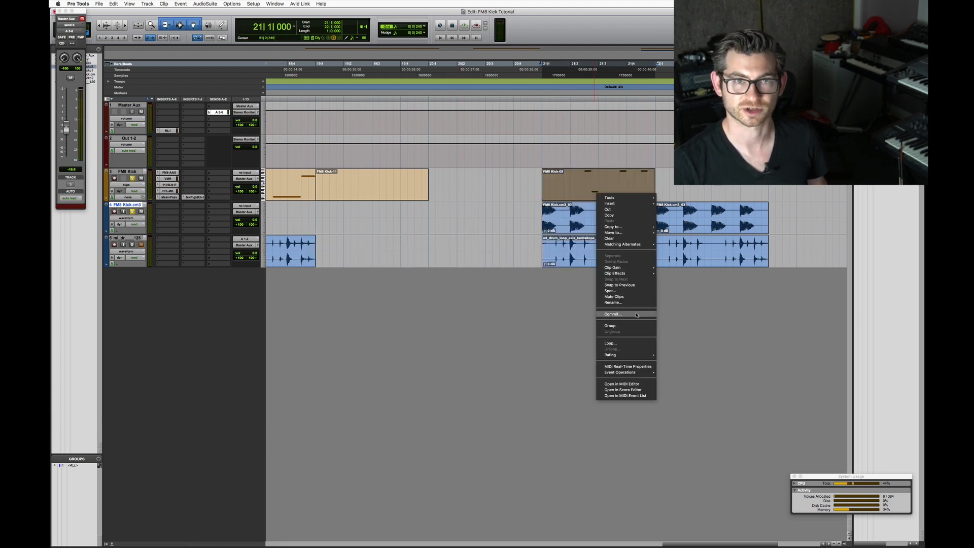
left_click(637, 315)
left_click(516, 257)
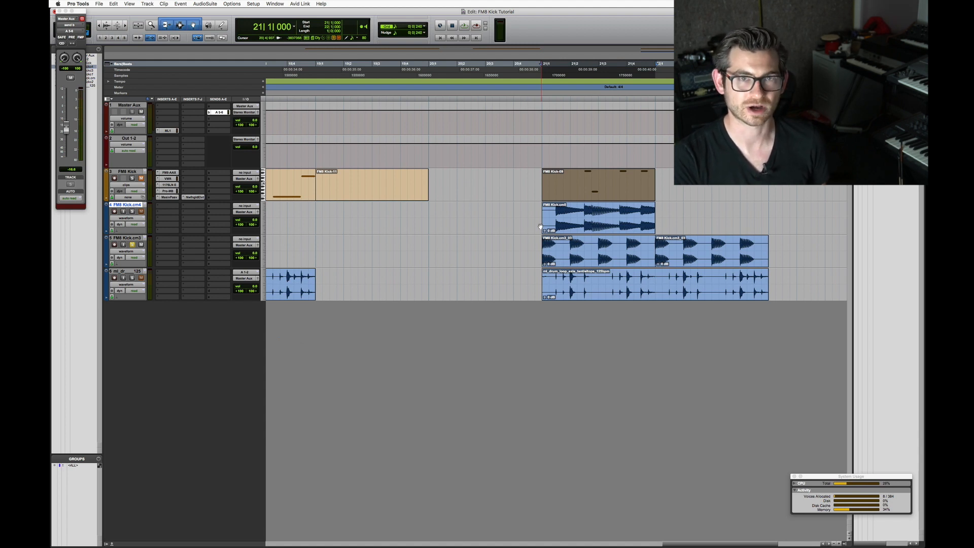
Step: Split the committed FM8 Kick audio clip at 21|2|000 and fade out the first part from 21|1|900 to the split
scroll(540, 227, "up", 5)
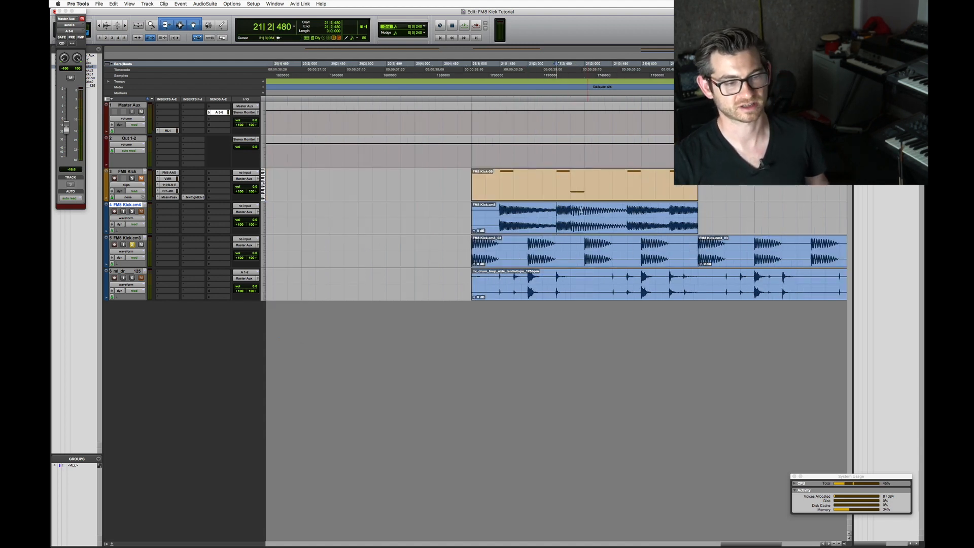
scroll(509, 224, "down", 2)
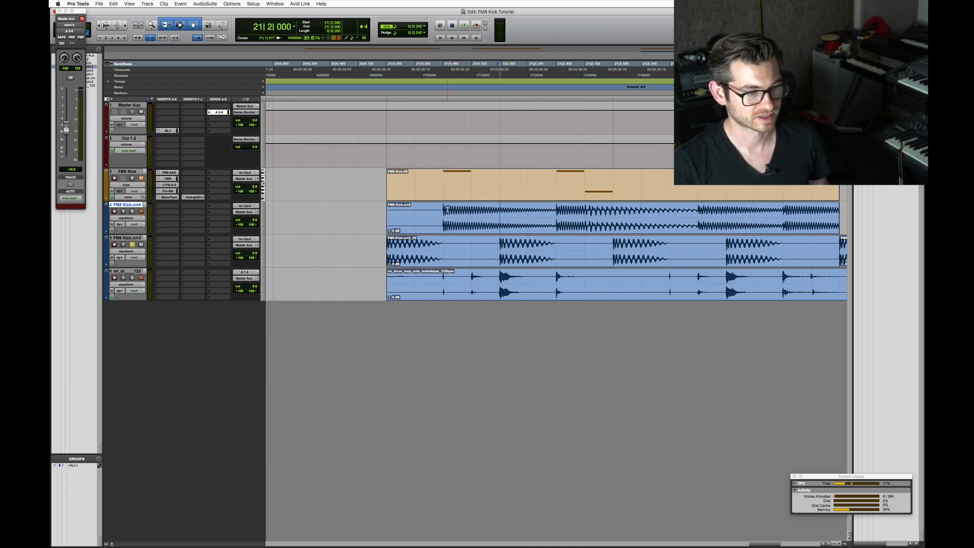
key("super+e")
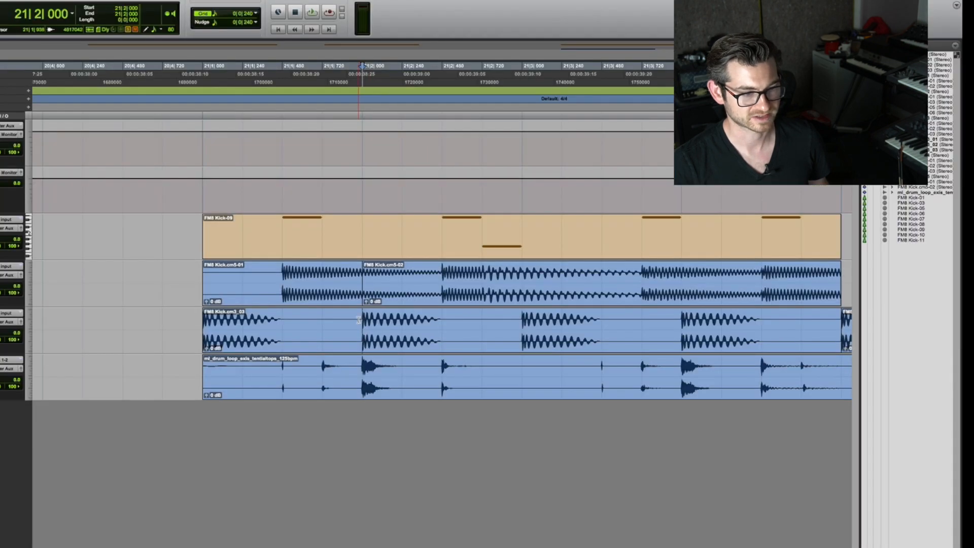
key("t")
key("t")
key("t")
key("t")
key("g")
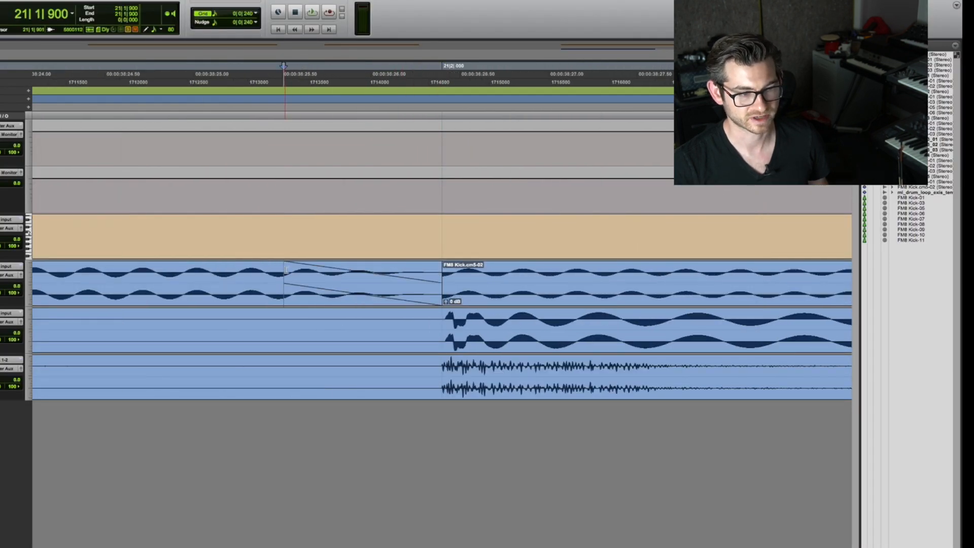
Step: Fade in the committed clip from 21|2|000 to 21|2|480 and curve the fade so it rises slowly
key("r")
key("r")
key("r")
key("t")
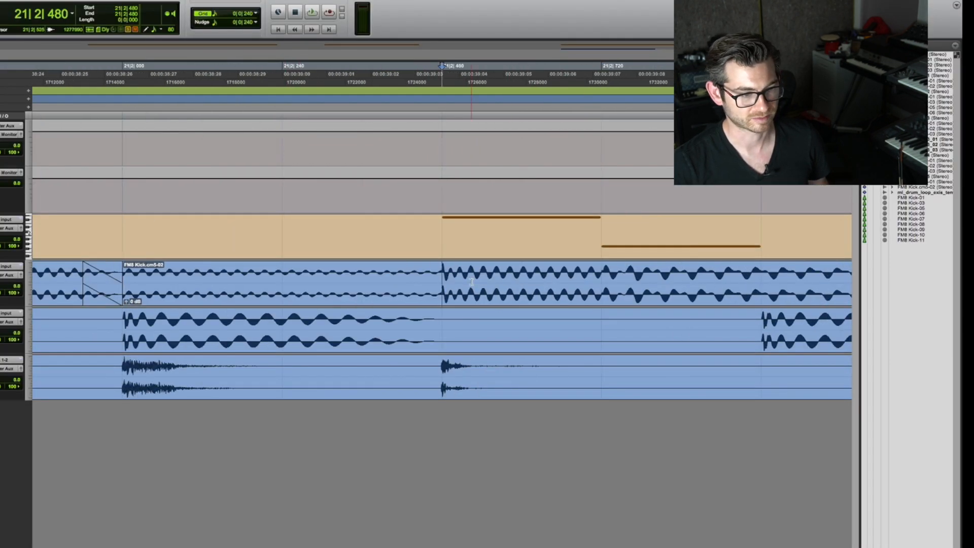
key("d")
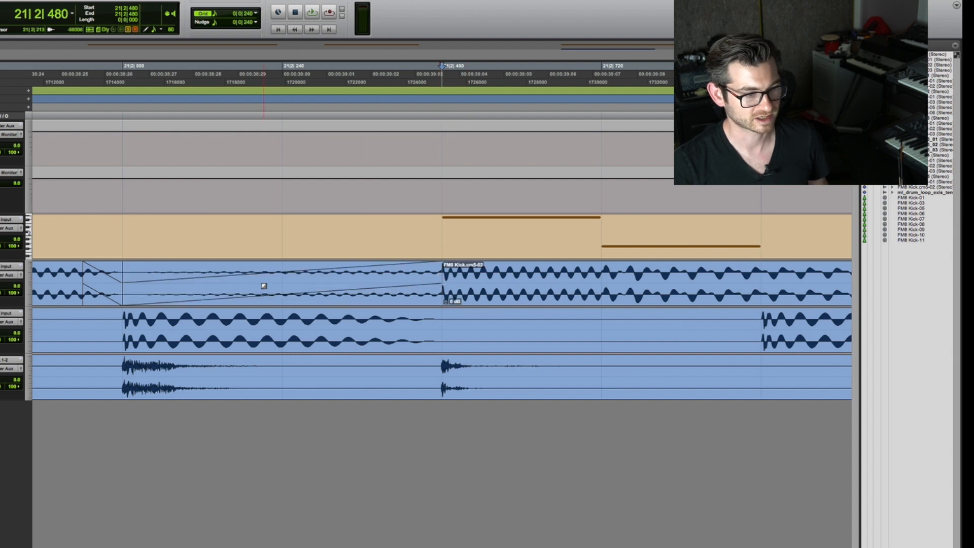
mouse_move(263, 286)
left_mouse_down()
mouse_move(264, 299)
mouse_move(274, 292)
left_mouse_up()
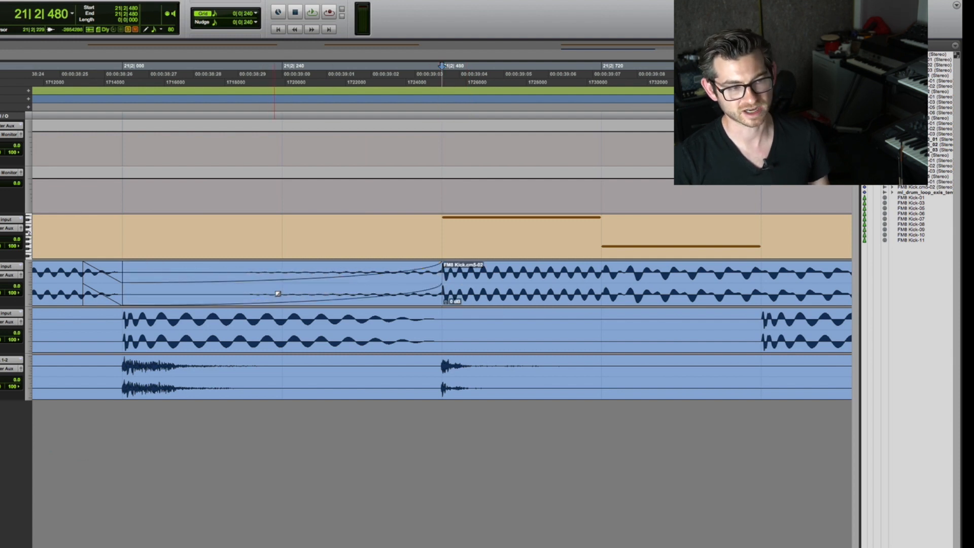
Step: Enlarge the track heights and select the kick hit from 21|2|000 to 21|2|480 to compare it with the fade
left_click(30, 349)
left_click(46, 355)
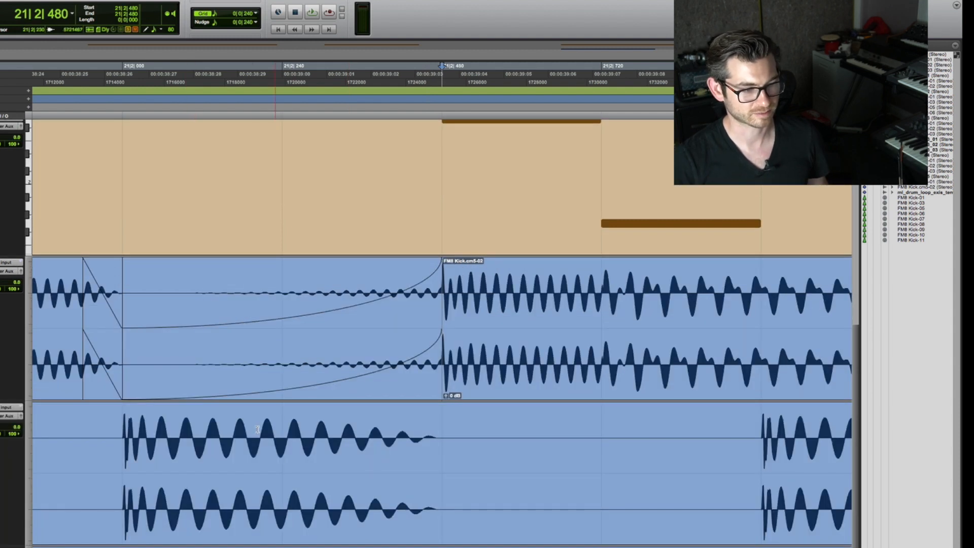
left_click_drag(145, 441, 396, 450)
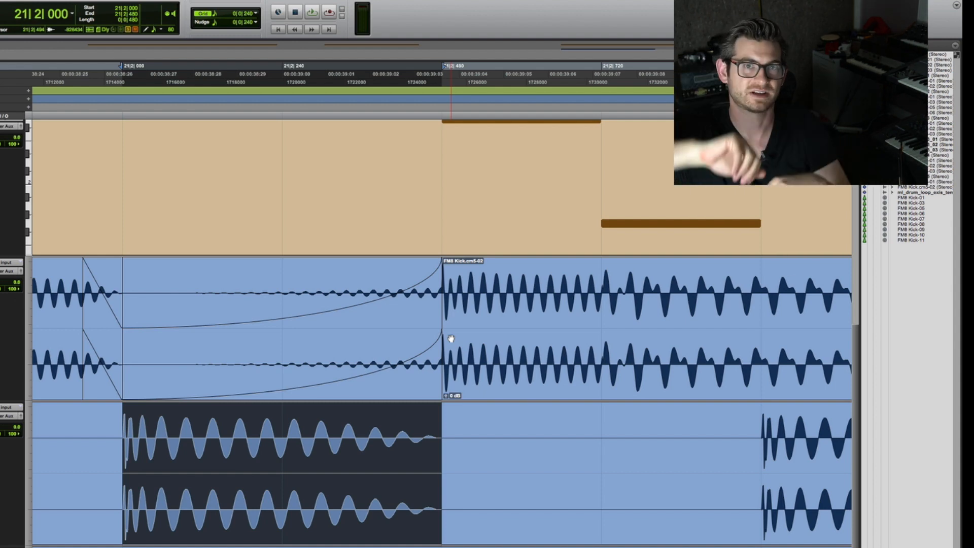
scroll(450, 339, "down", 2)
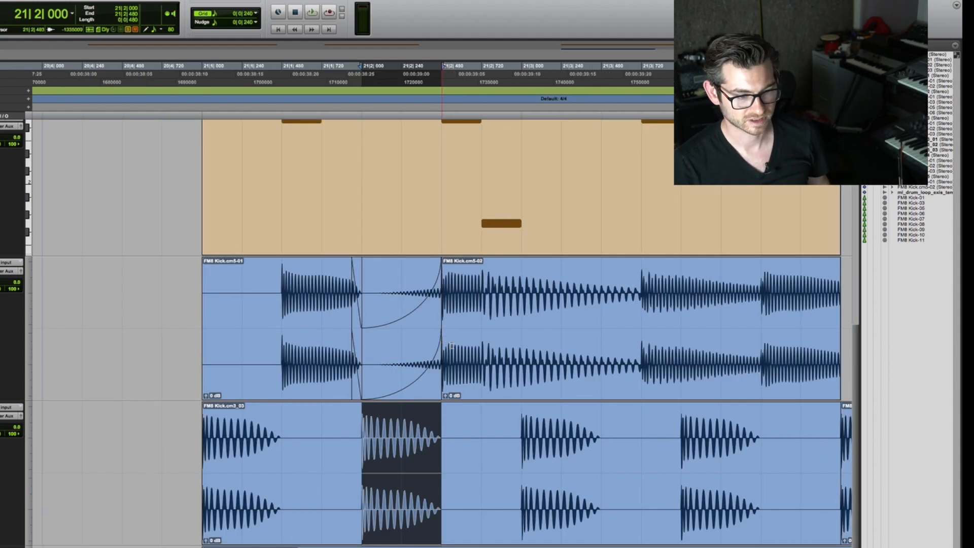
Step: Split the committed audio at 21|3|000 and fade out the part before it from 21|2|899
left_click(502, 310)
scroll(517, 296, "up", 1)
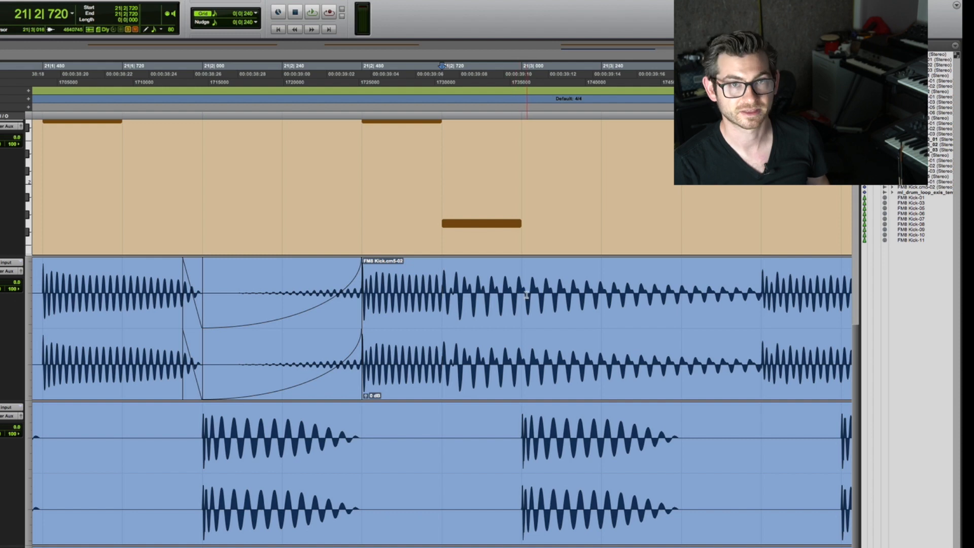
left_click(526, 295)
key("super+e")
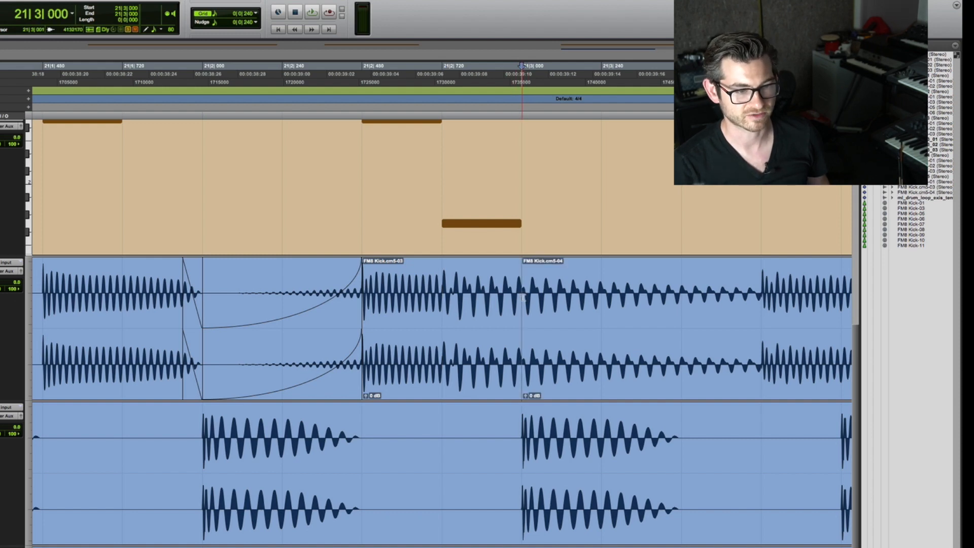
key("super+bracketright")
key("super+bracketright")
left_click(361, 292)
key("g")
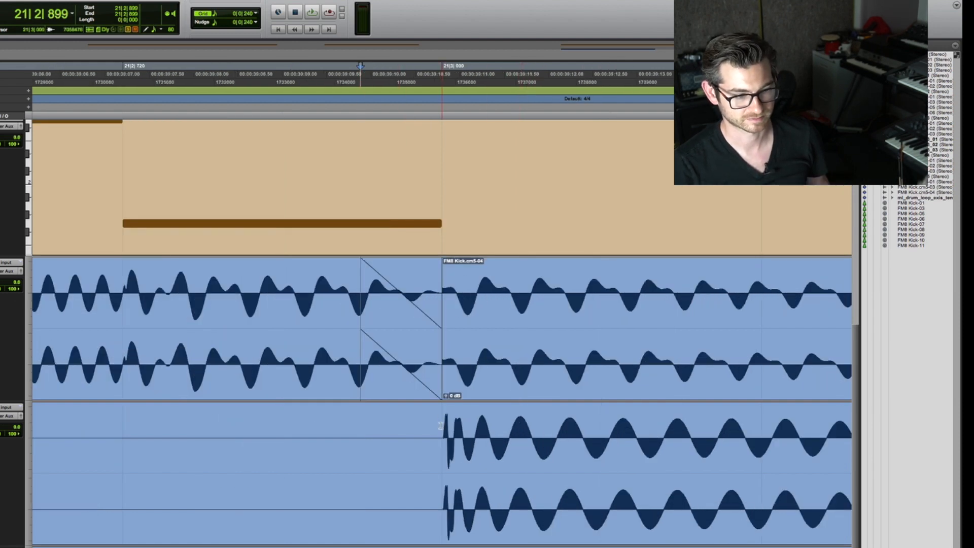
Step: Fade in the committed audio from 21|3|000 to 21|3|480 with a slowly rising curve
key("super+bracketleft")
key("super+bracketleft")
left_click(602, 340)
key("g")
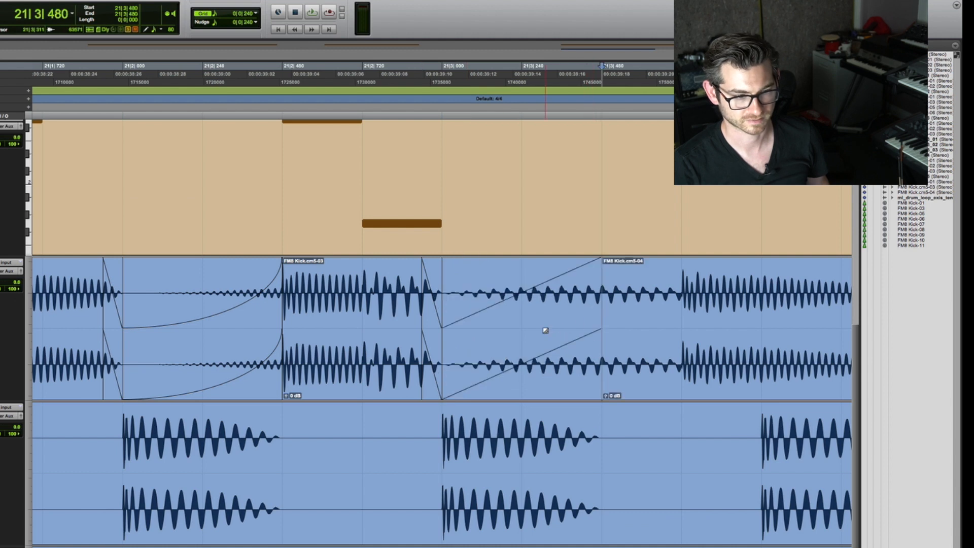
left_click(586, 416)
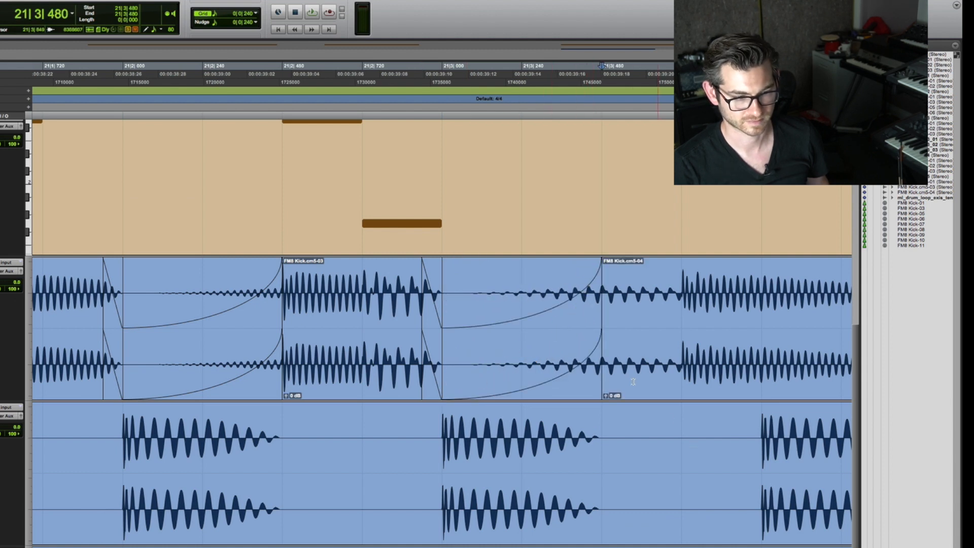
Step: Split the committed audio at 21|4|000 and fade out the part before it from 21|3|906
key("super+bracketleft")
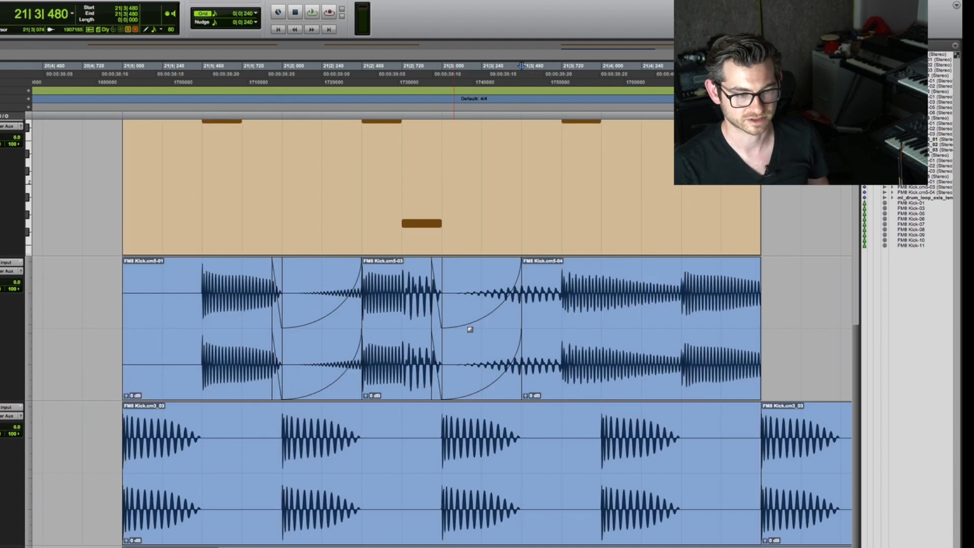
left_click(563, 296)
key("t")
key("t")
left_click(602, 297)
key("t")
key("t")
key("t")
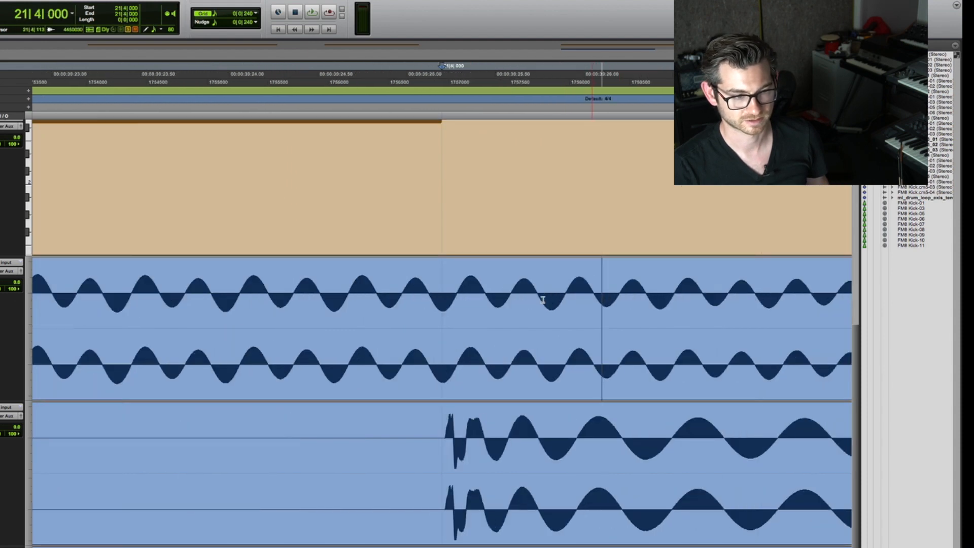
key("b")
key("r")
key("r")
key("r")
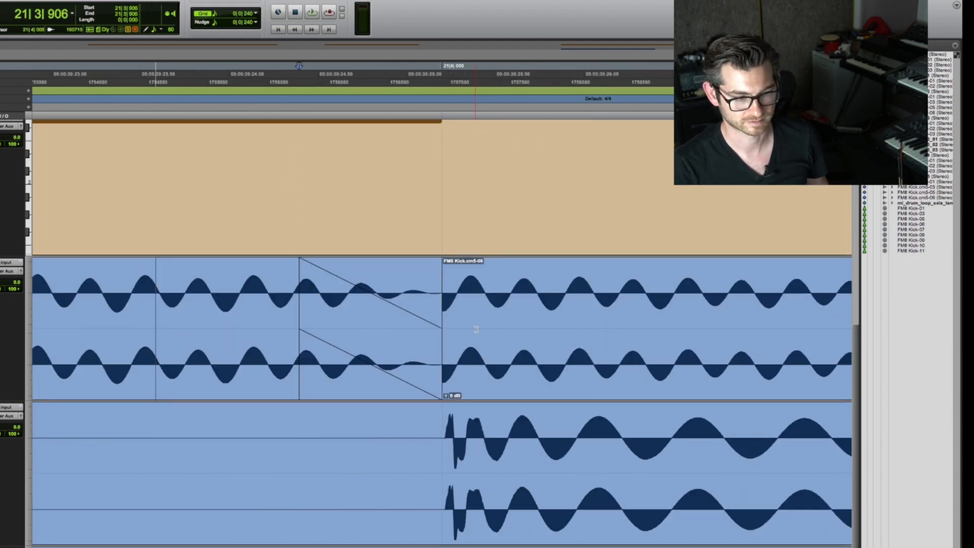
Step: Fade in the last part from 21|4|000 to 21|4|480 and give the fade a slowly rising curve
left_click(746, 305)
key("d")
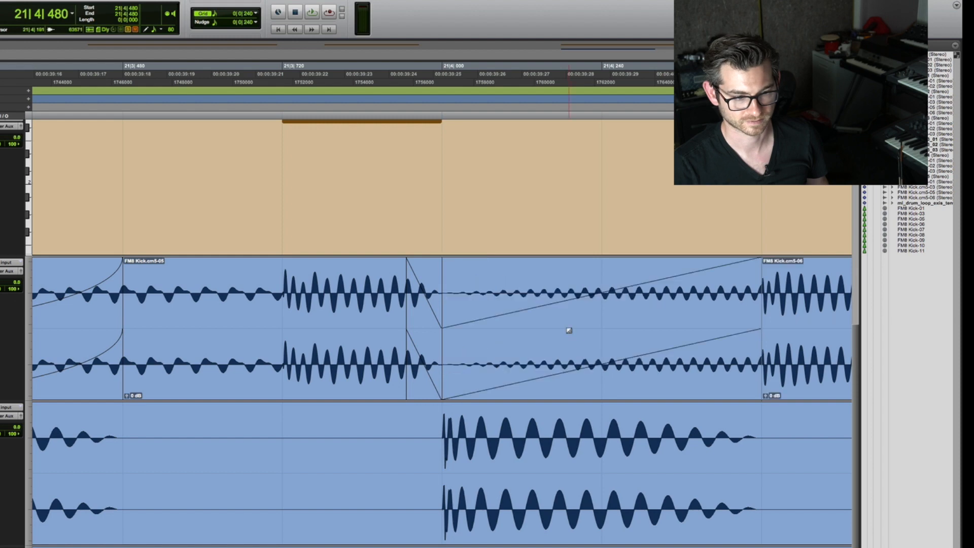
key("r")
key("r")
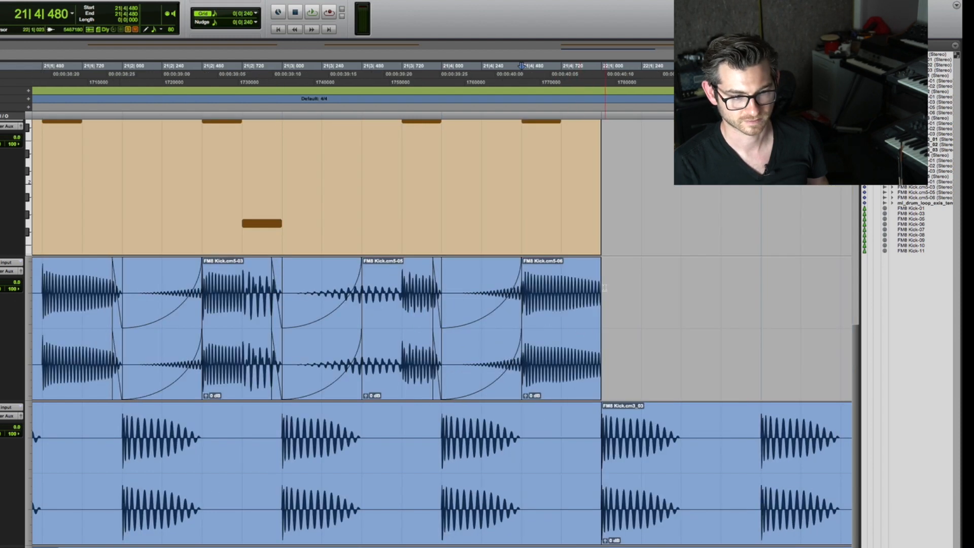
Step: Fade out the end of the committed audio from 21|4|947 to 22|1|000
left_click(604, 288)
key("t")
key("t")
key("t")
left_click(425, 329)
key("r")
key("r")
key("r")
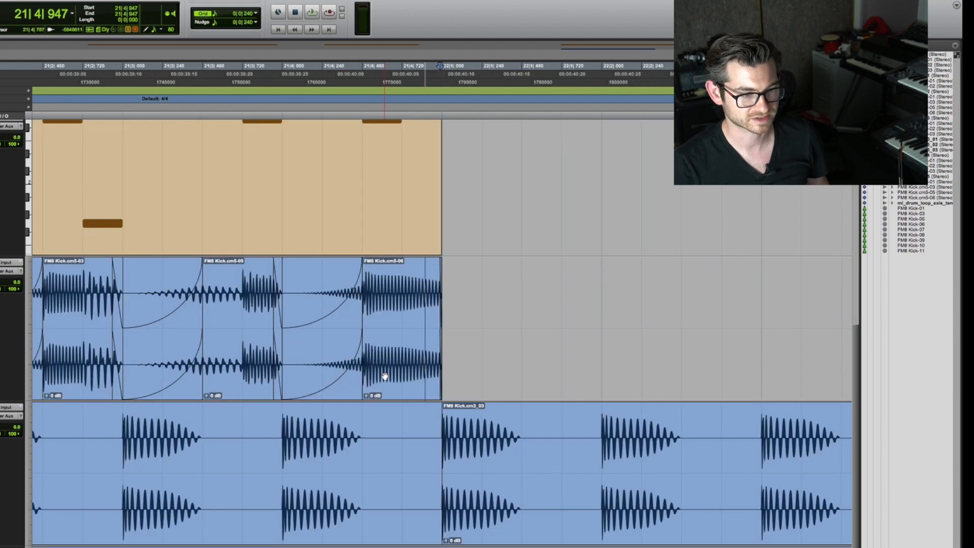
Step: Place an unfaded copy of the committed FM8 audio at 22|1|000 and fade out its end from 22|4|900 to 23|1|000
key("r")
left_click(408, 368)
left_click_drag(151, 375, 761, 315)
left_click(785, 404)
left_click_drag(753, 393, 758, 392)
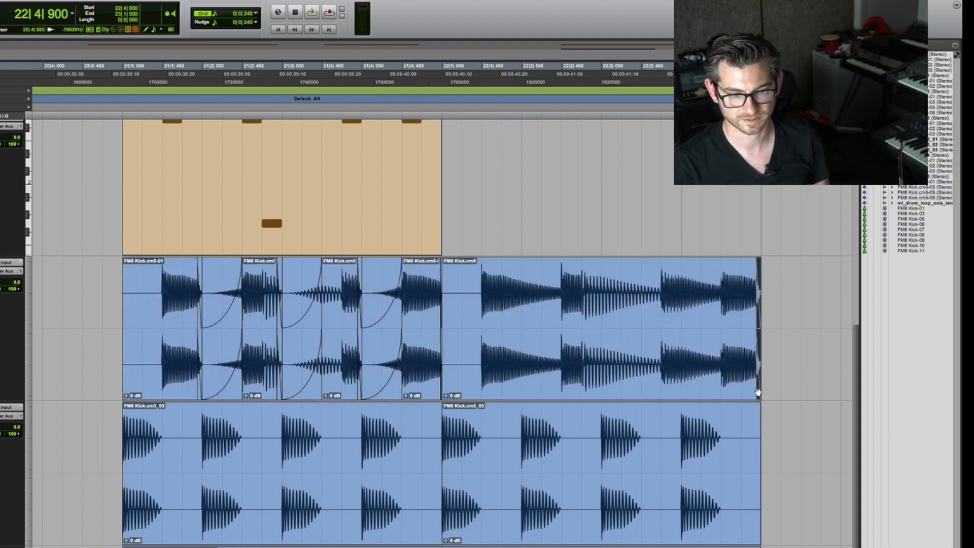
Step: Select the faded clips and the unfaded copy from 21|1|000 to 23|1|000 and play them back to compare both versions
left_click(513, 375)
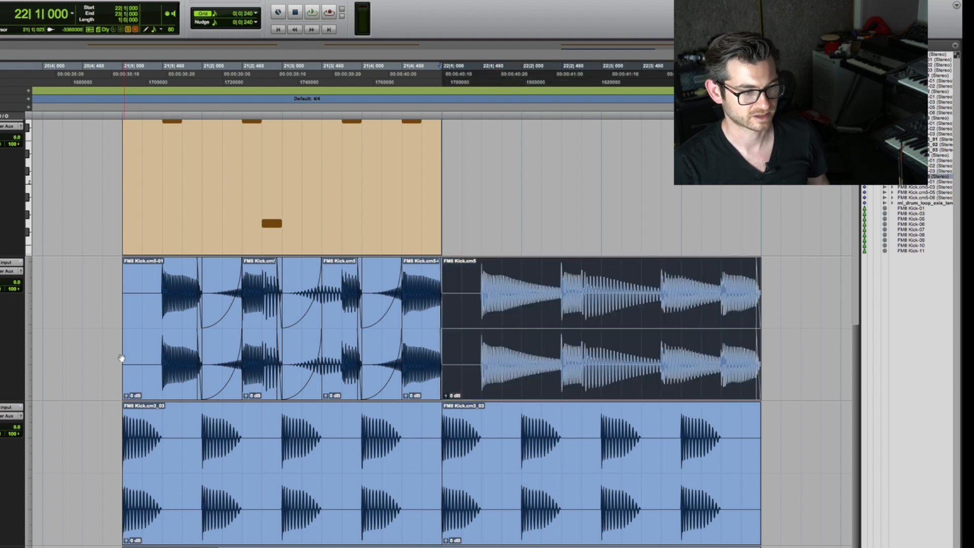
left_click(151, 369, "shift")
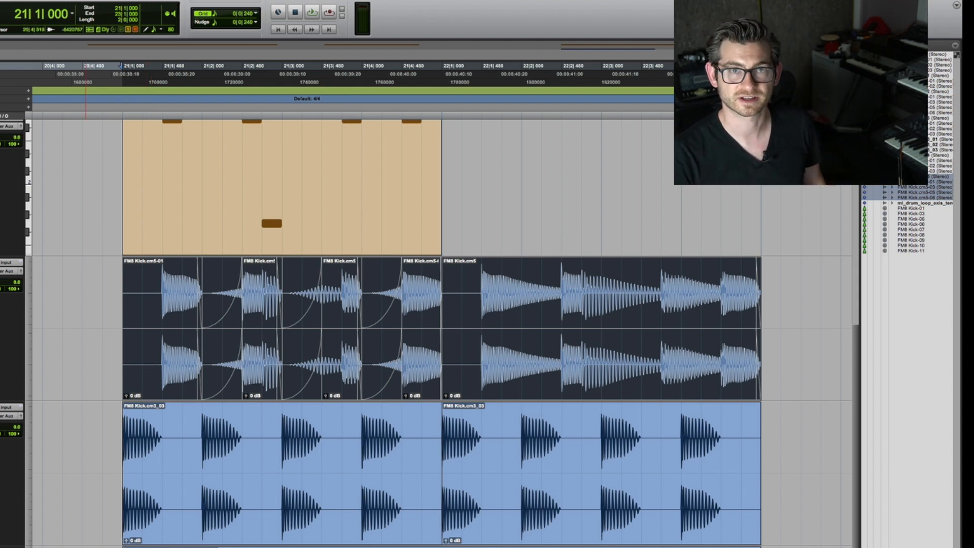
key("space")
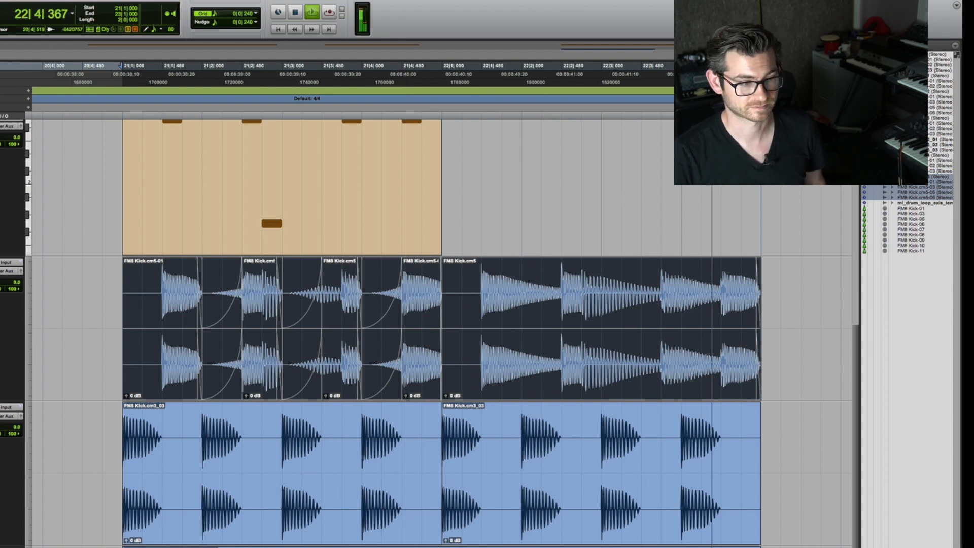
key("space")
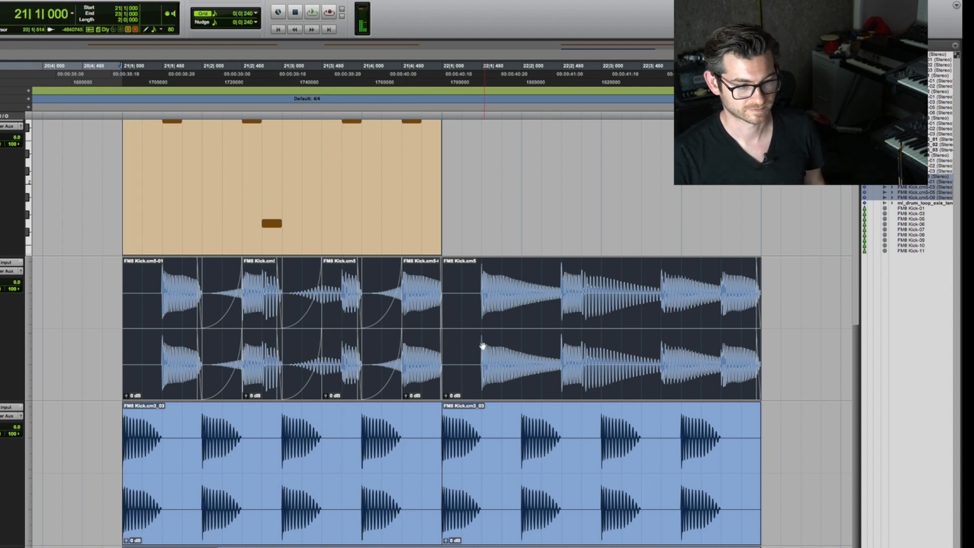
Step: Select the drum loop from 21|1|000 to 22|1|000 and play back the faded FM8 line with the kick and drums
left_click(462, 66, "shift")
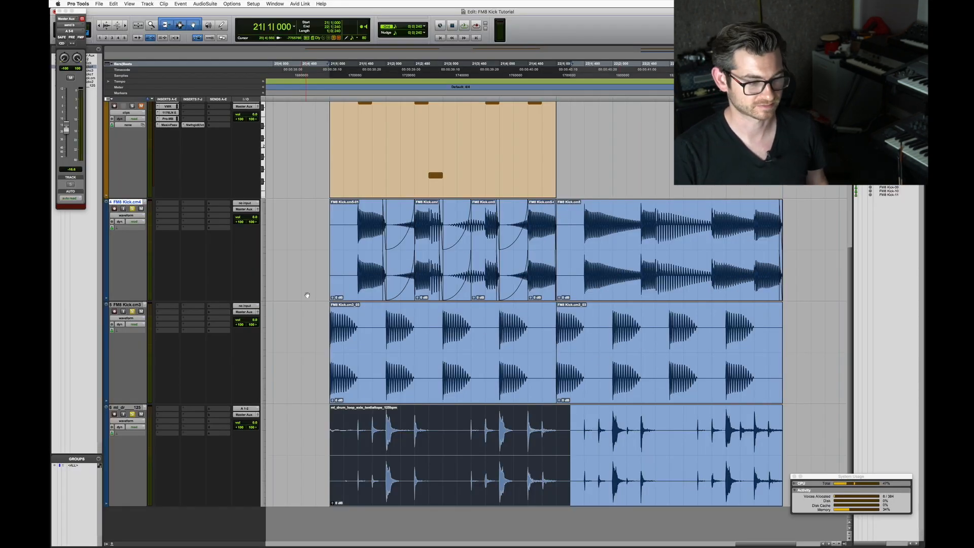
key("space")
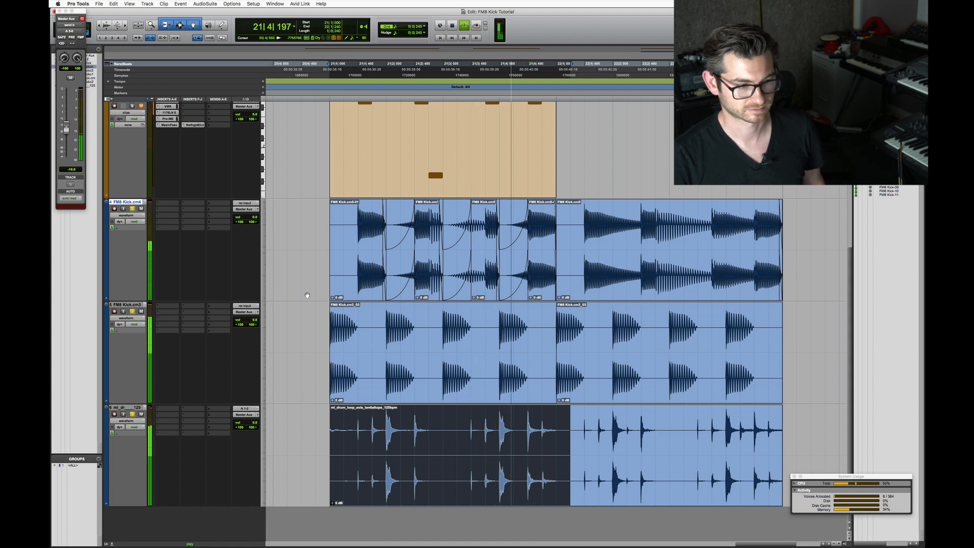
left_click_drag(553, 412, 330, 419)
key("space")
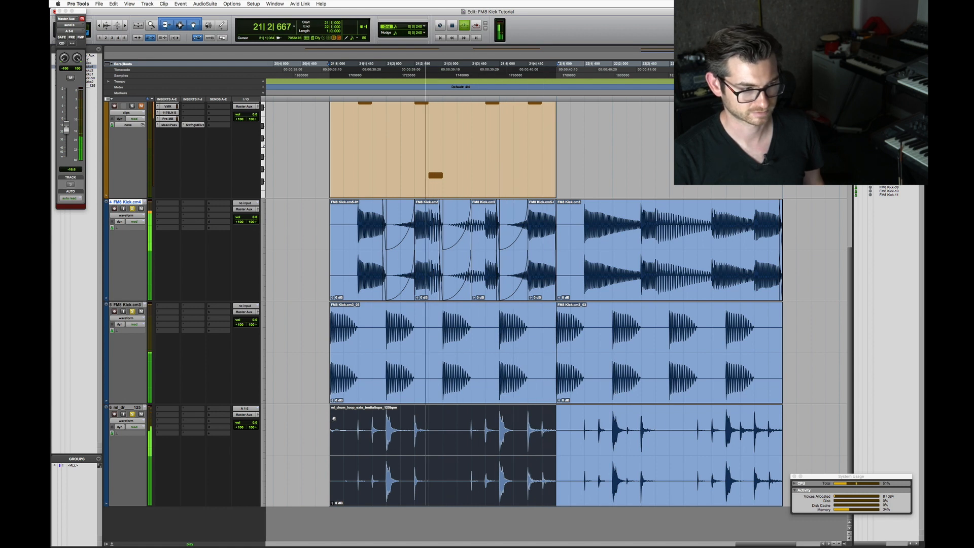
key("space")
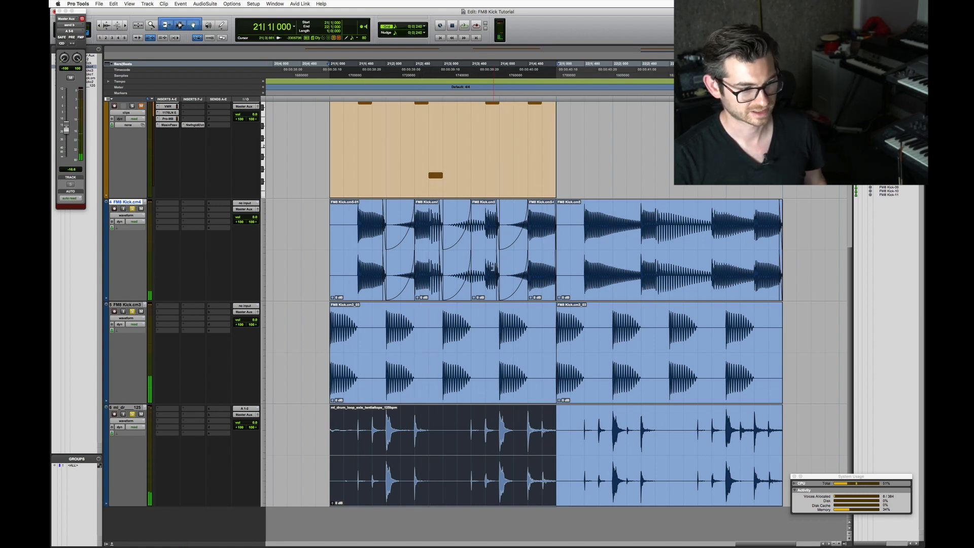